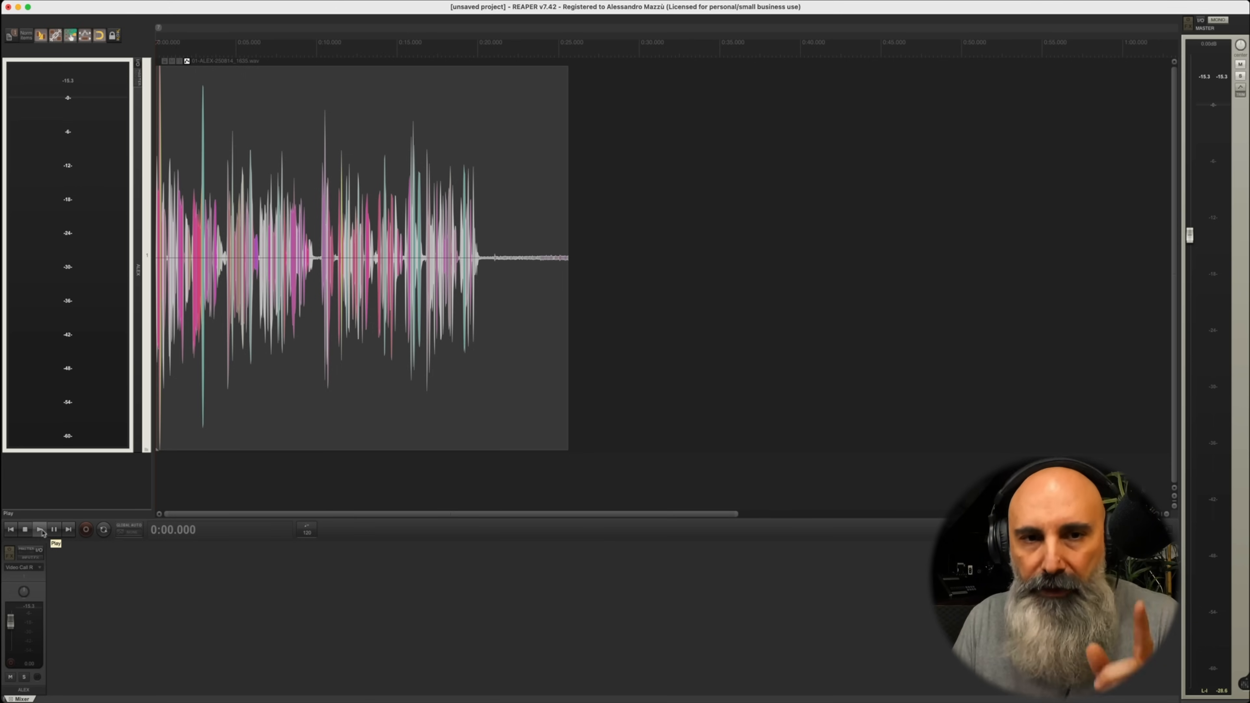
Step: Play the voice recording from the start, play the quiet tail from about 0:20.4, and return to the project start
click(40, 531)
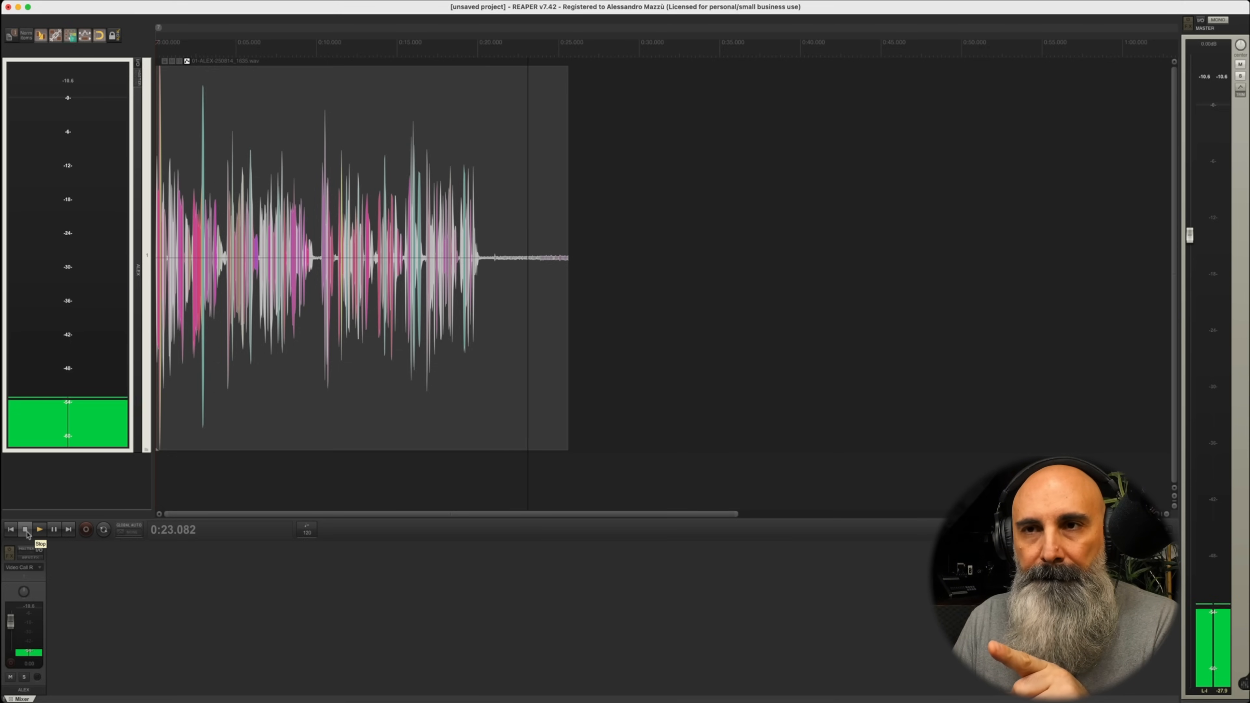
click(26, 530)
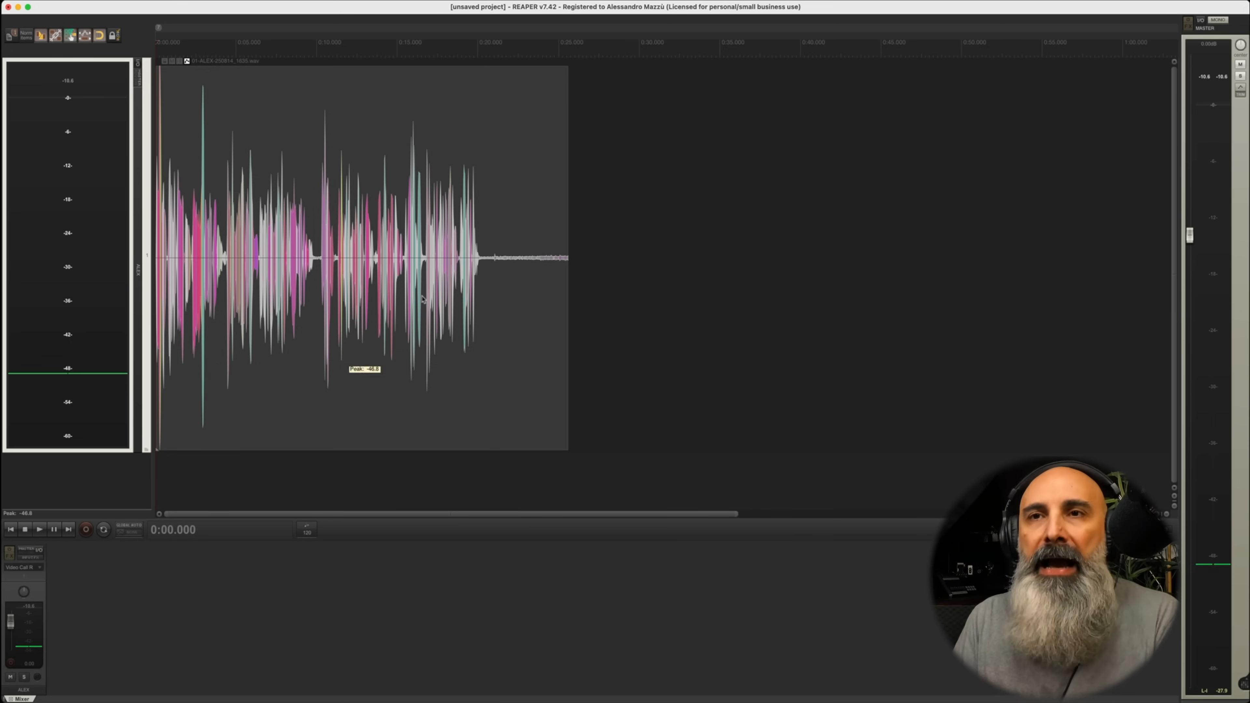
click(485, 275)
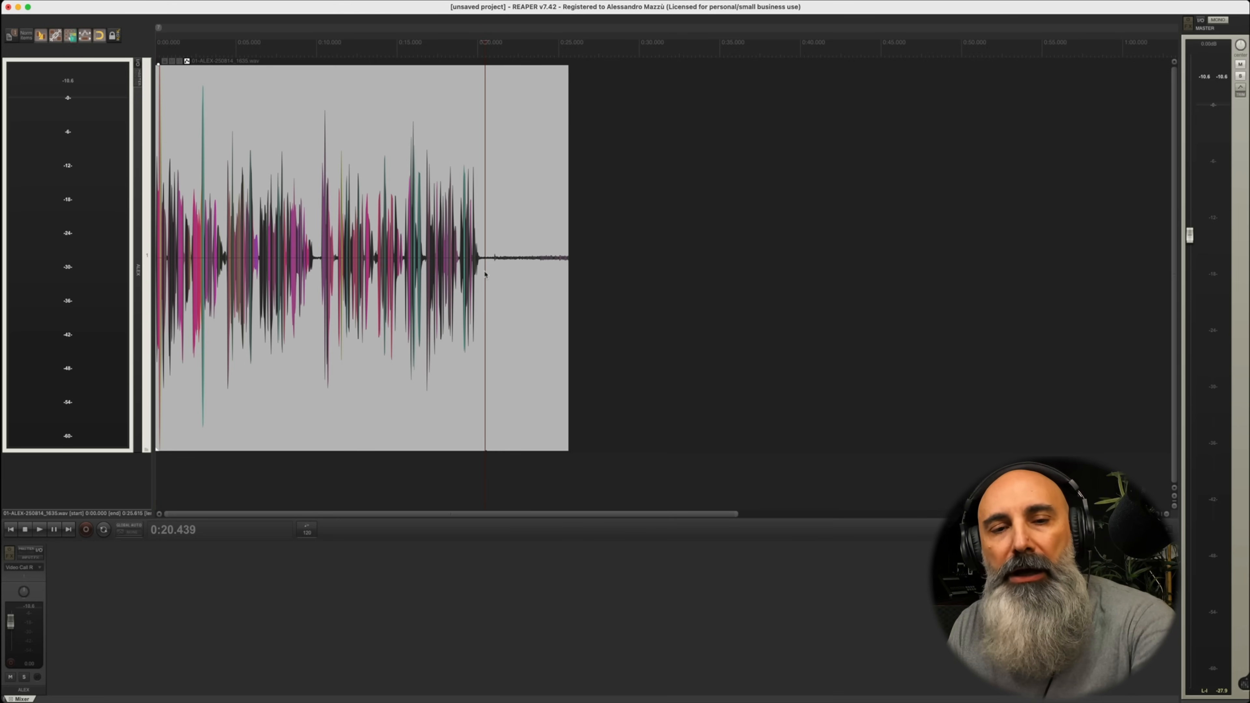
mouse_move(487, 273)
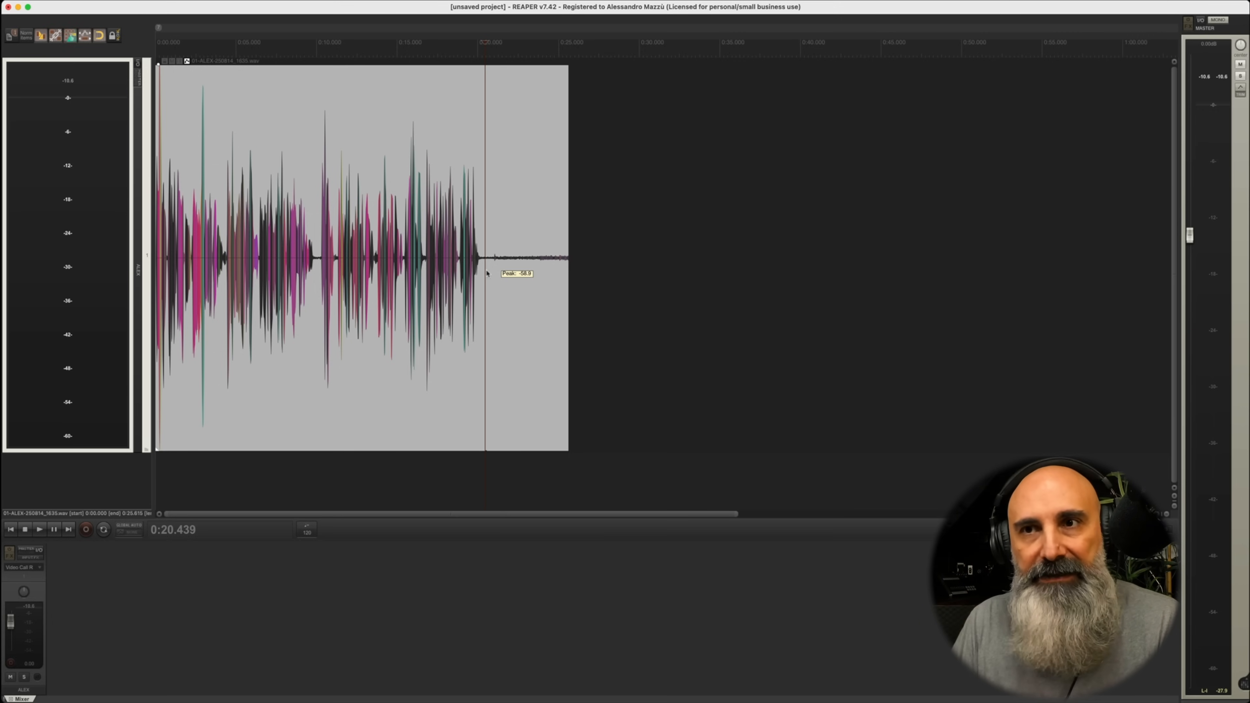
key(space)
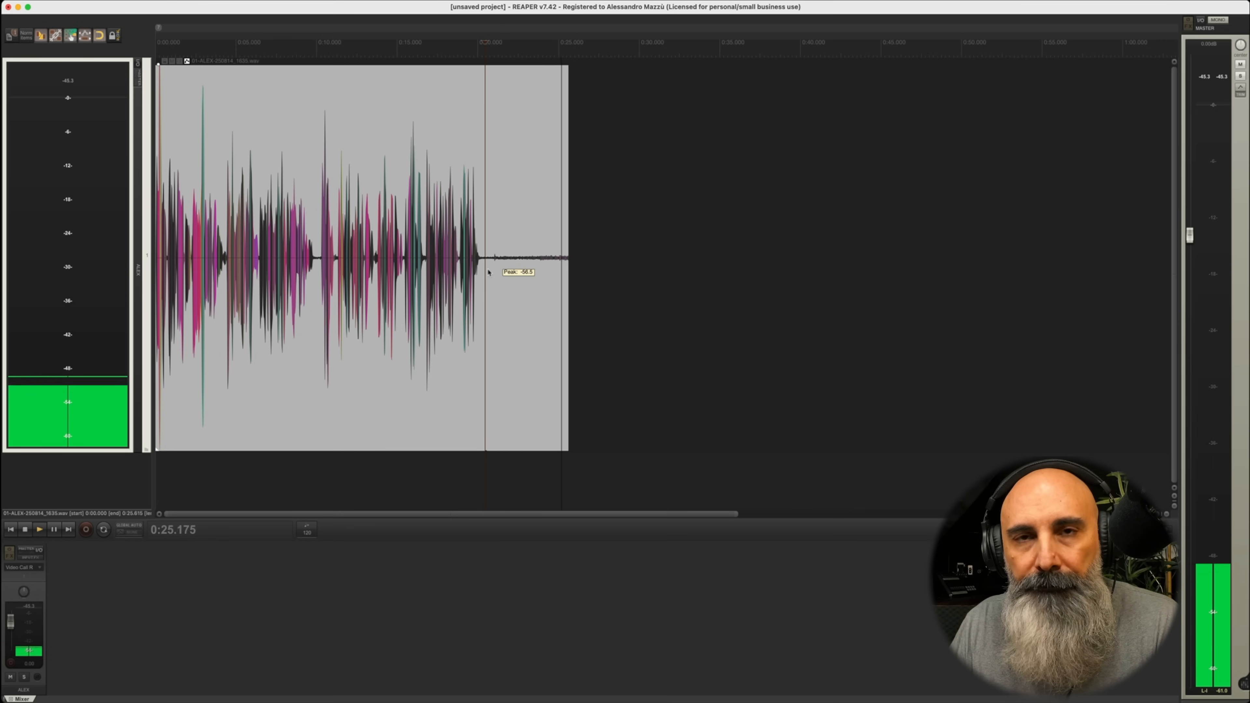
key(space)
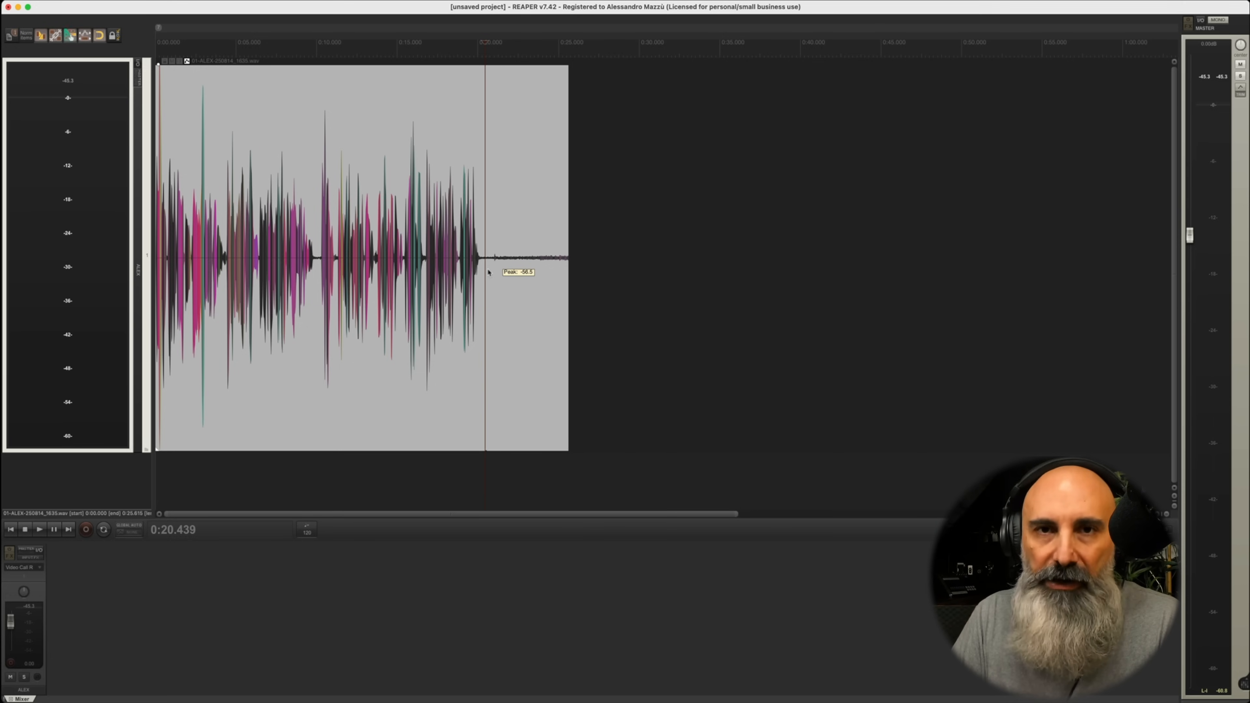
click(11, 529)
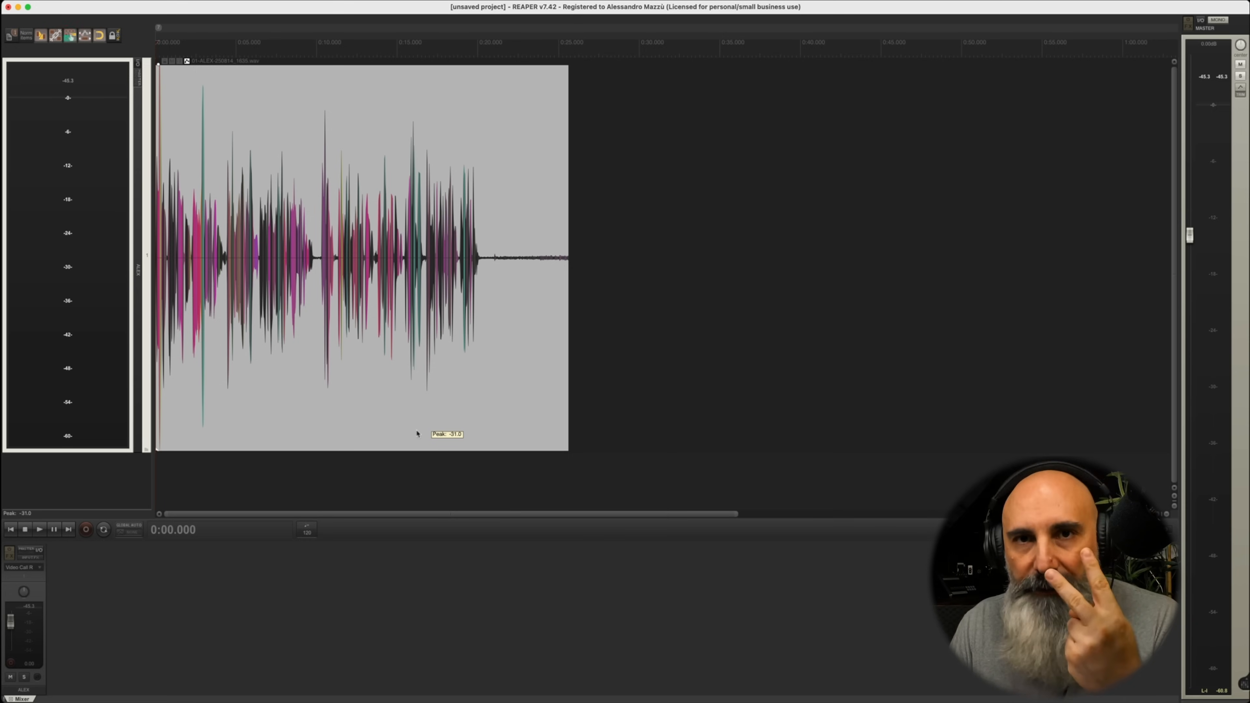
Step: Remove both ReaEQ and ReaFir from the voice track's FX chain and close the FX window
click(9, 560)
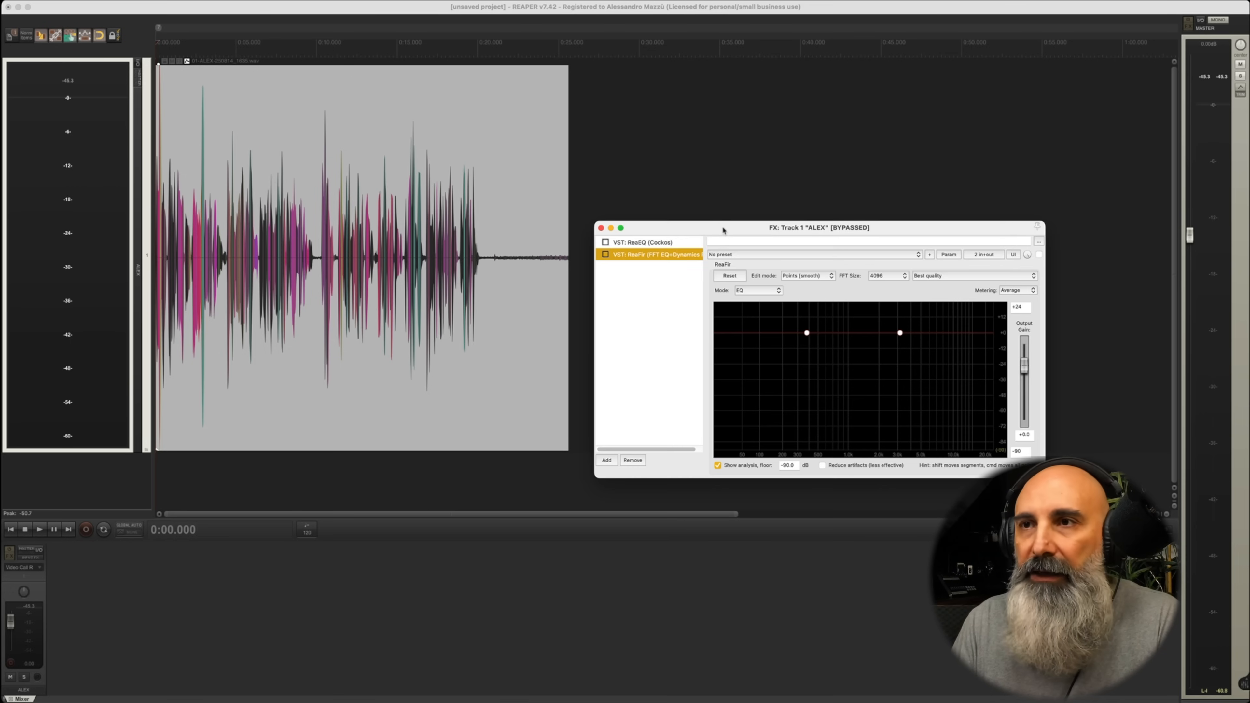
drag(714, 231, 718, 93)
click(666, 104)
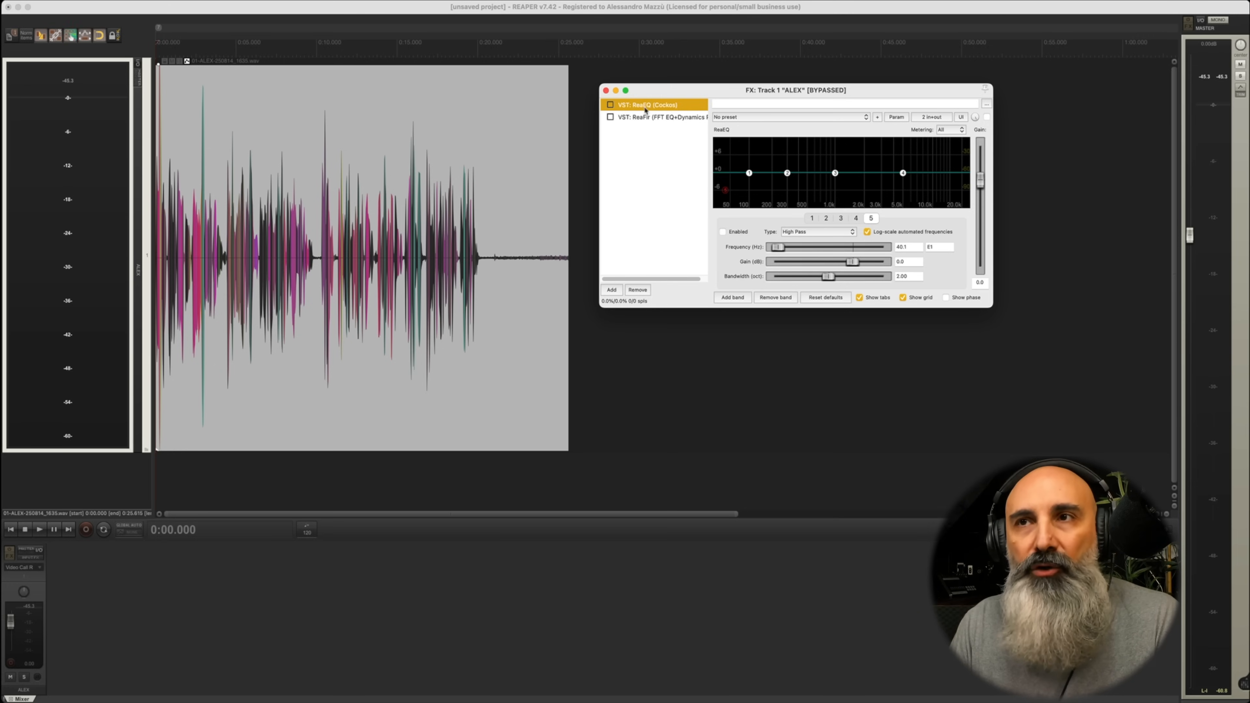
click(644, 242)
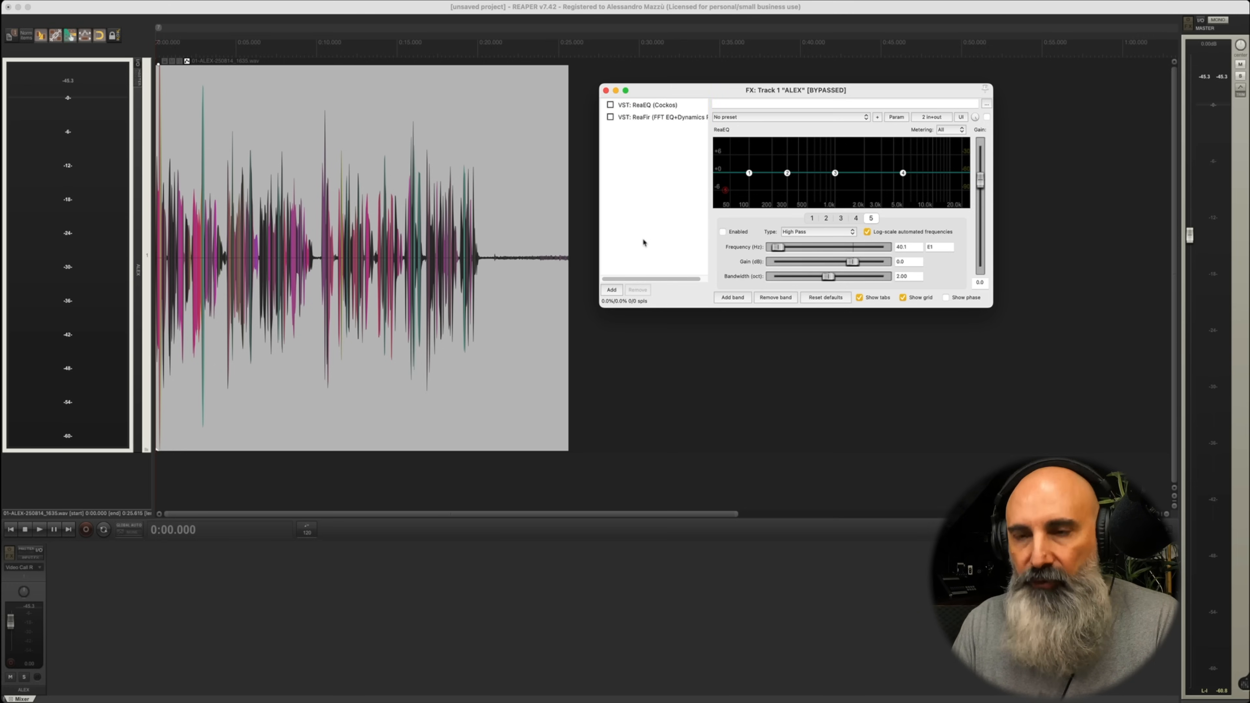
key(super+a)
click(641, 322)
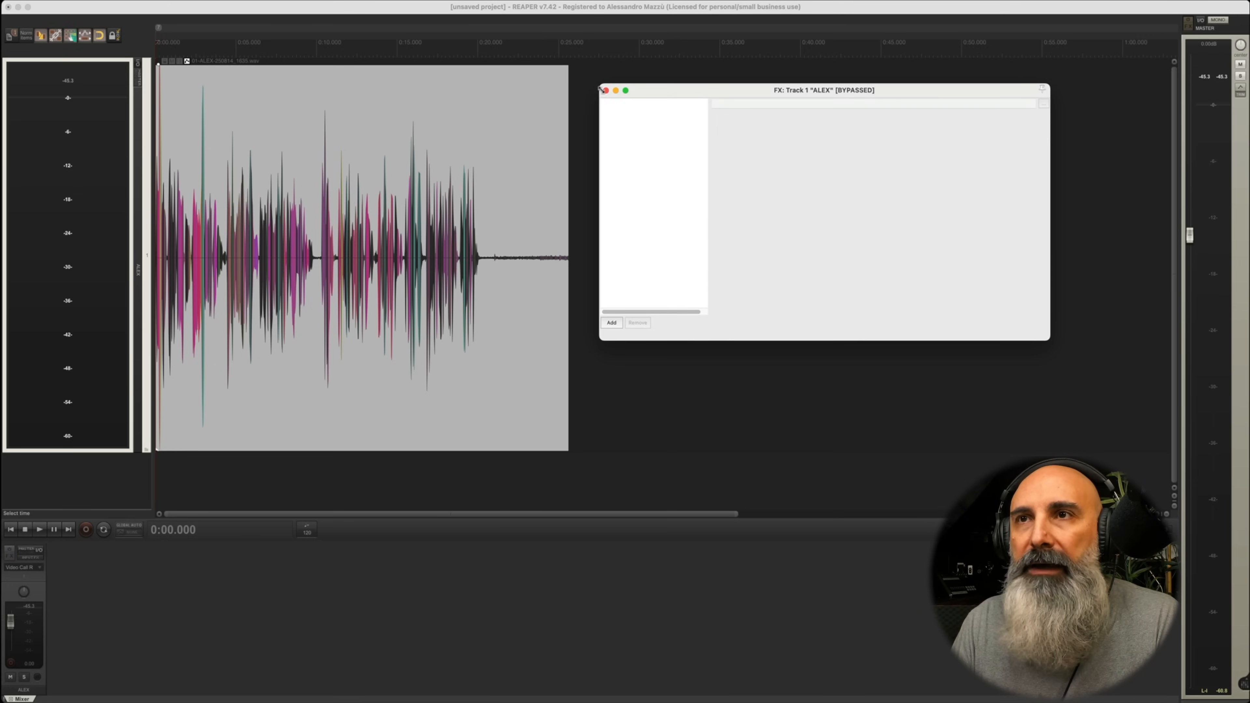
click(606, 90)
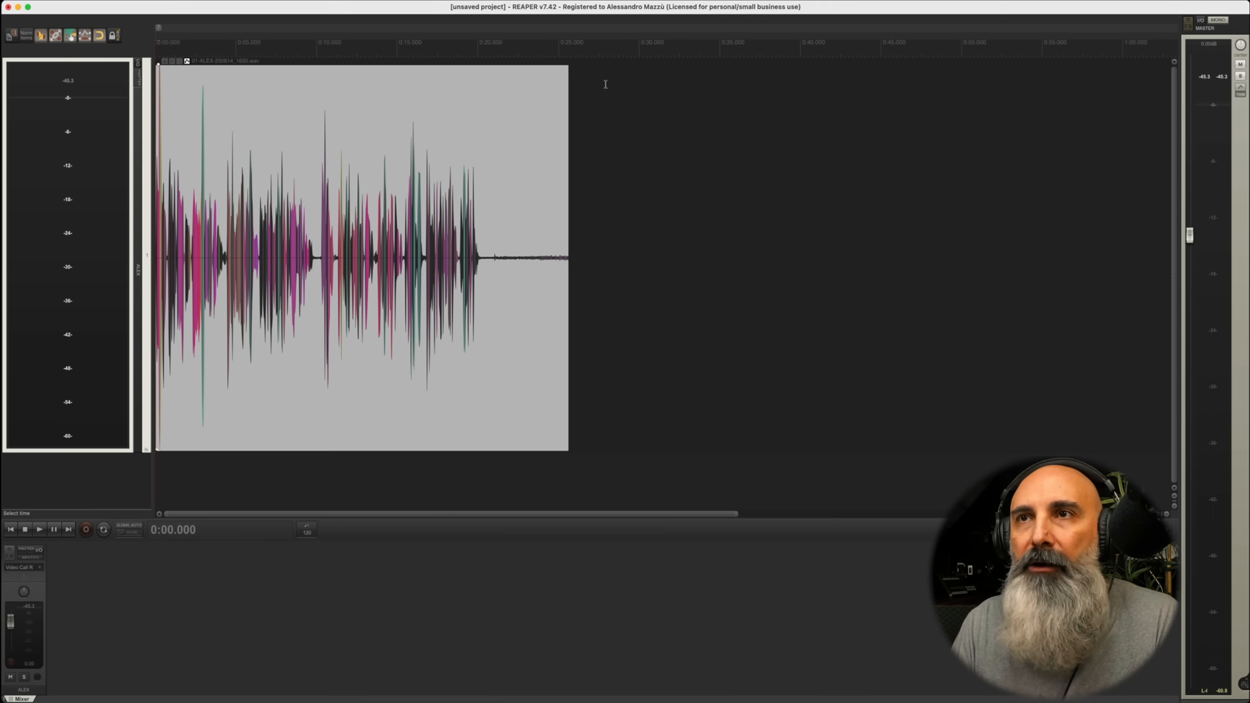
click(12, 553)
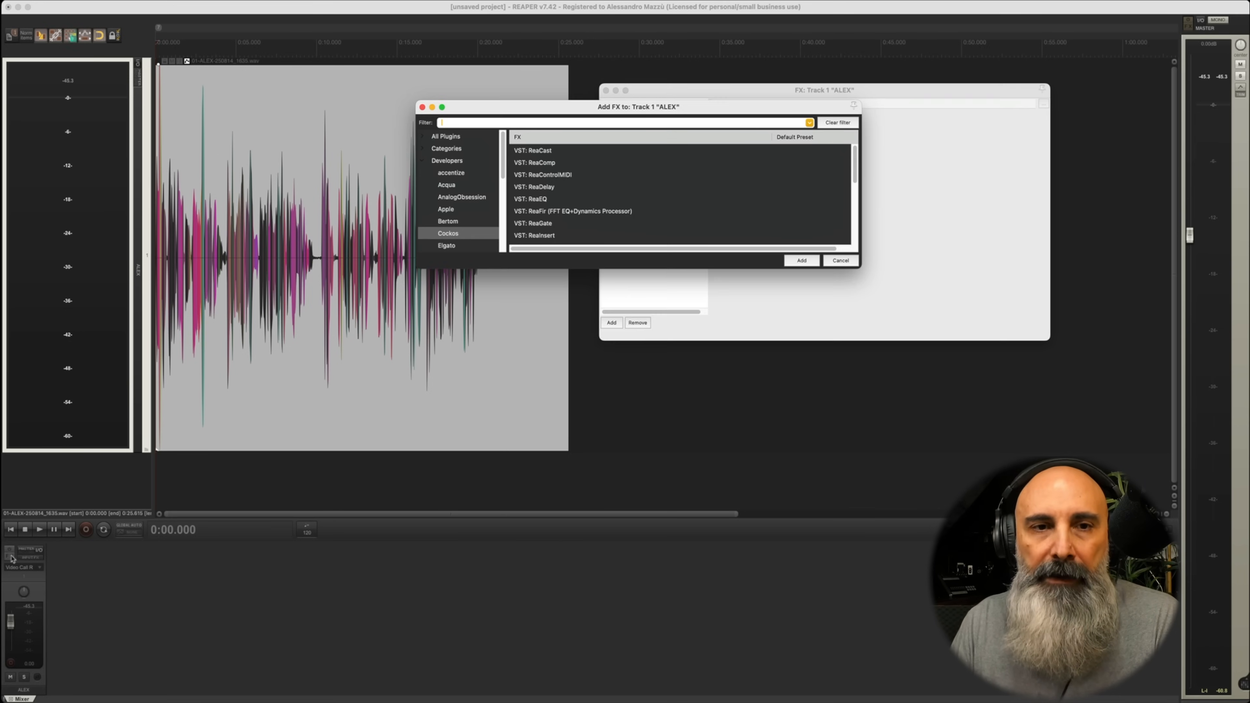
click(422, 107)
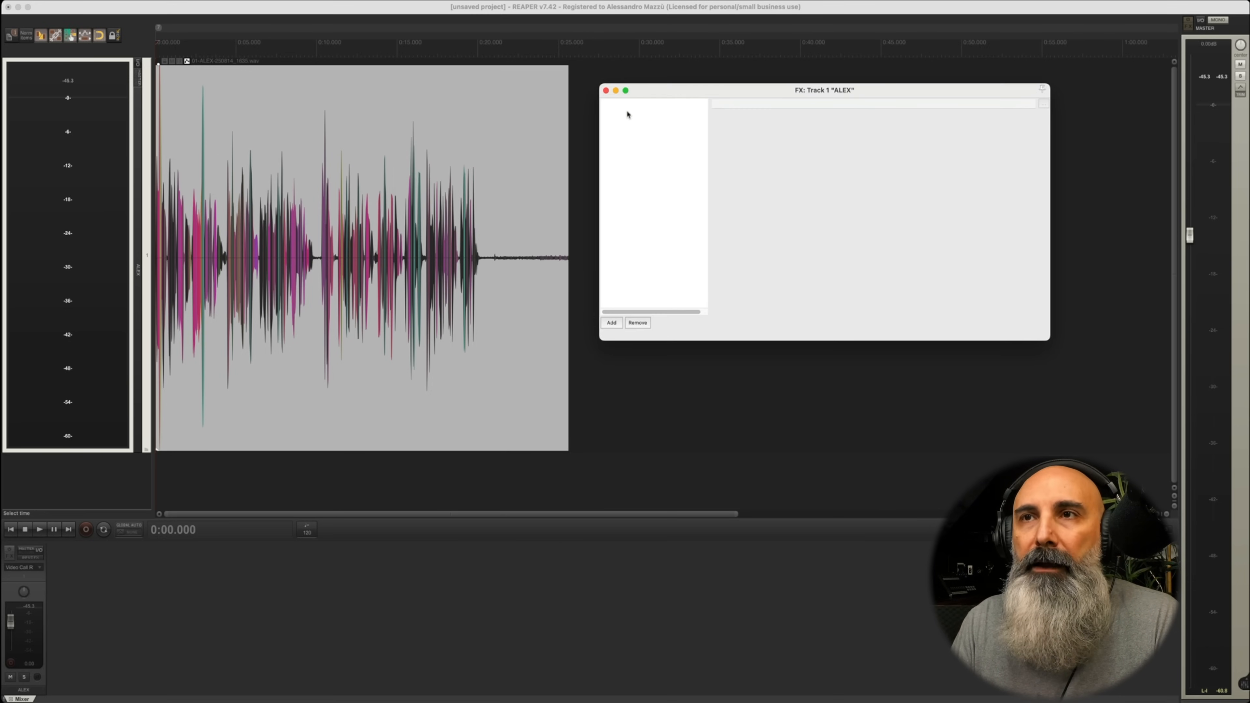
click(605, 90)
Step: Add the Cockos ReaEQ plugin to the voice track's FX chain
click(10, 553)
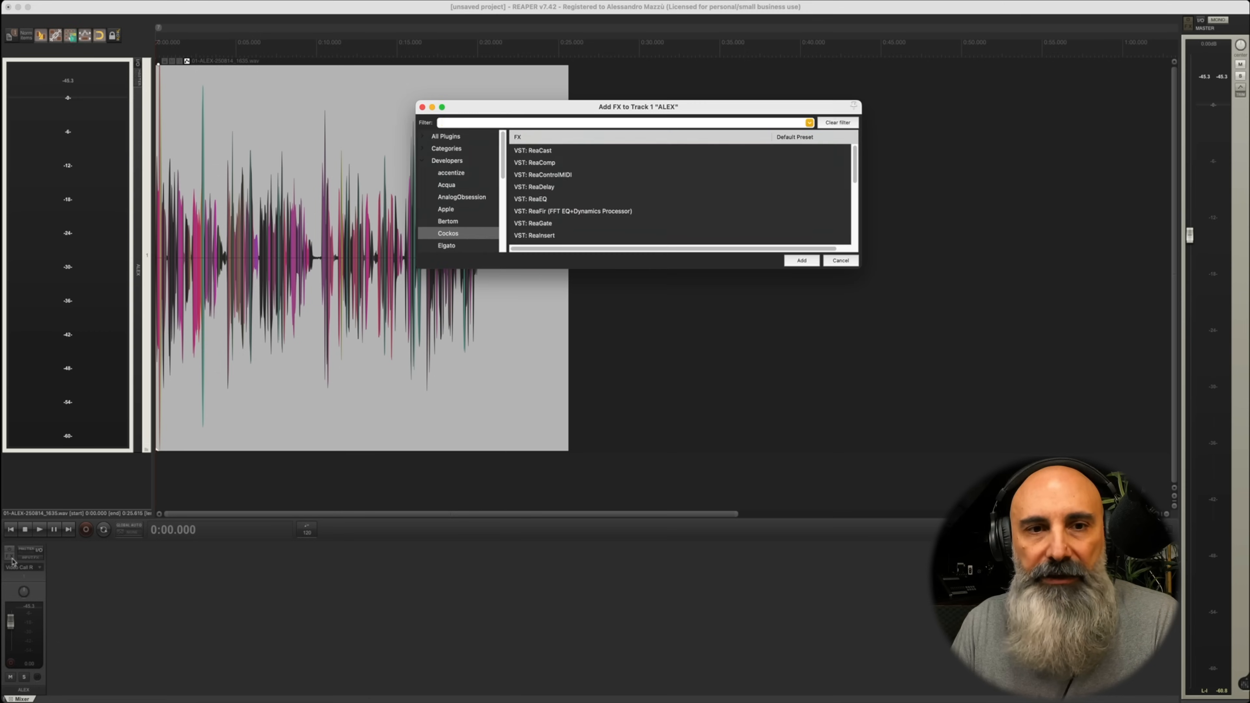
drag(542, 118, 659, 123)
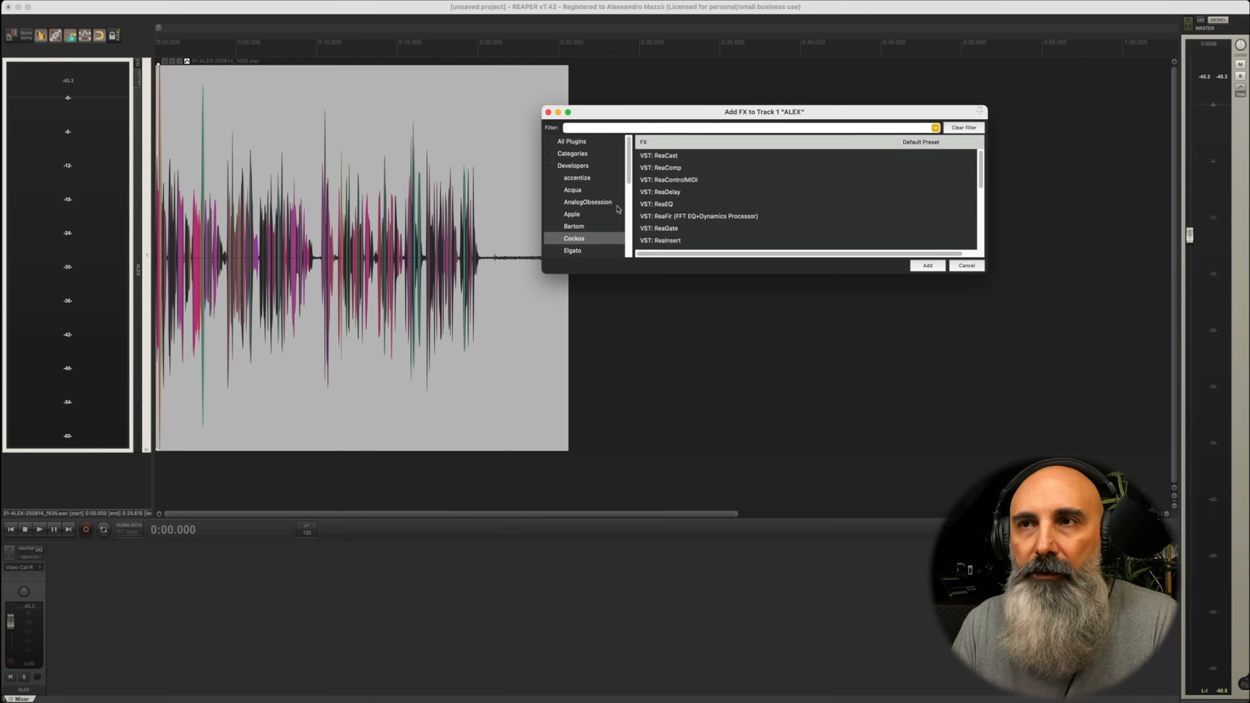
click(622, 128)
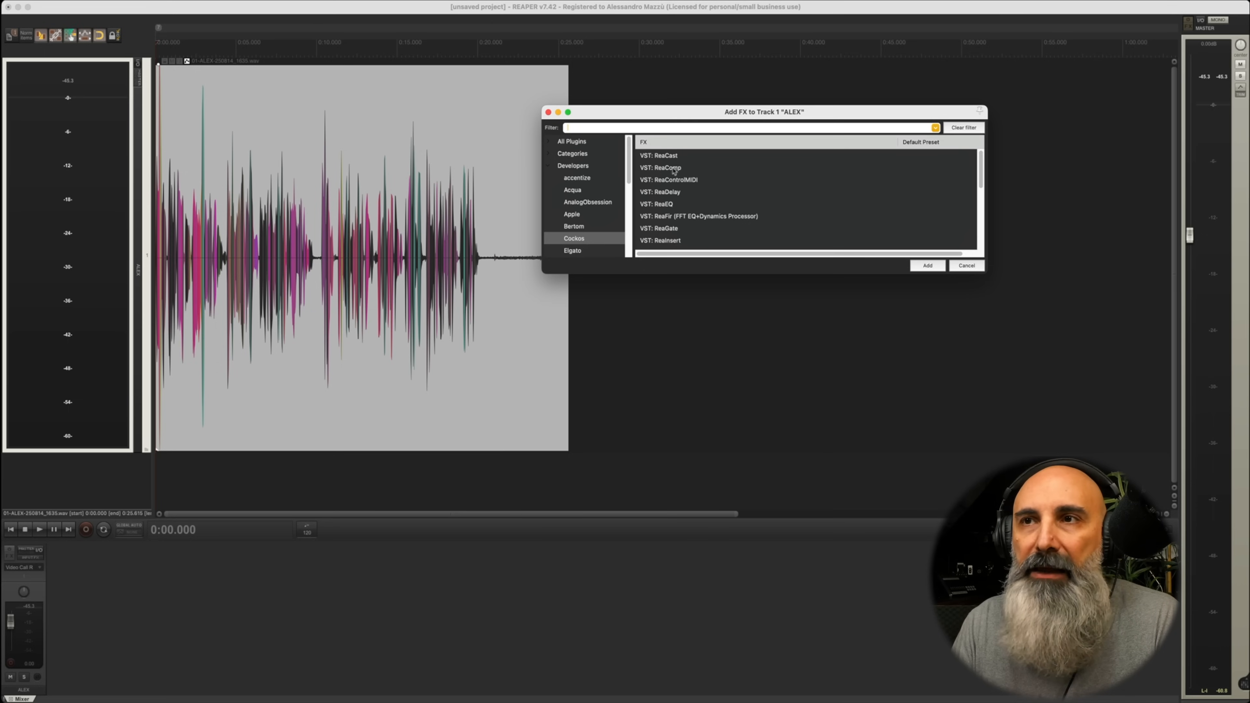
scroll(666, 202, down, 1)
scroll(670, 207, up, 8)
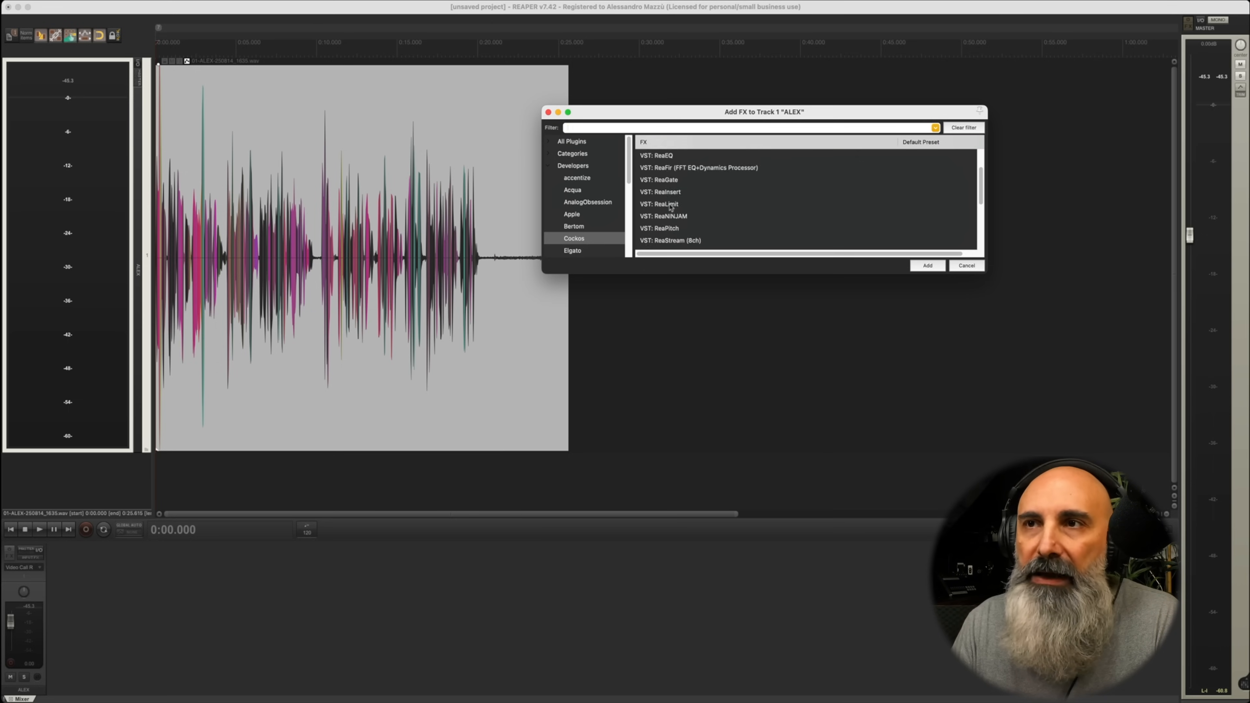
click(685, 199)
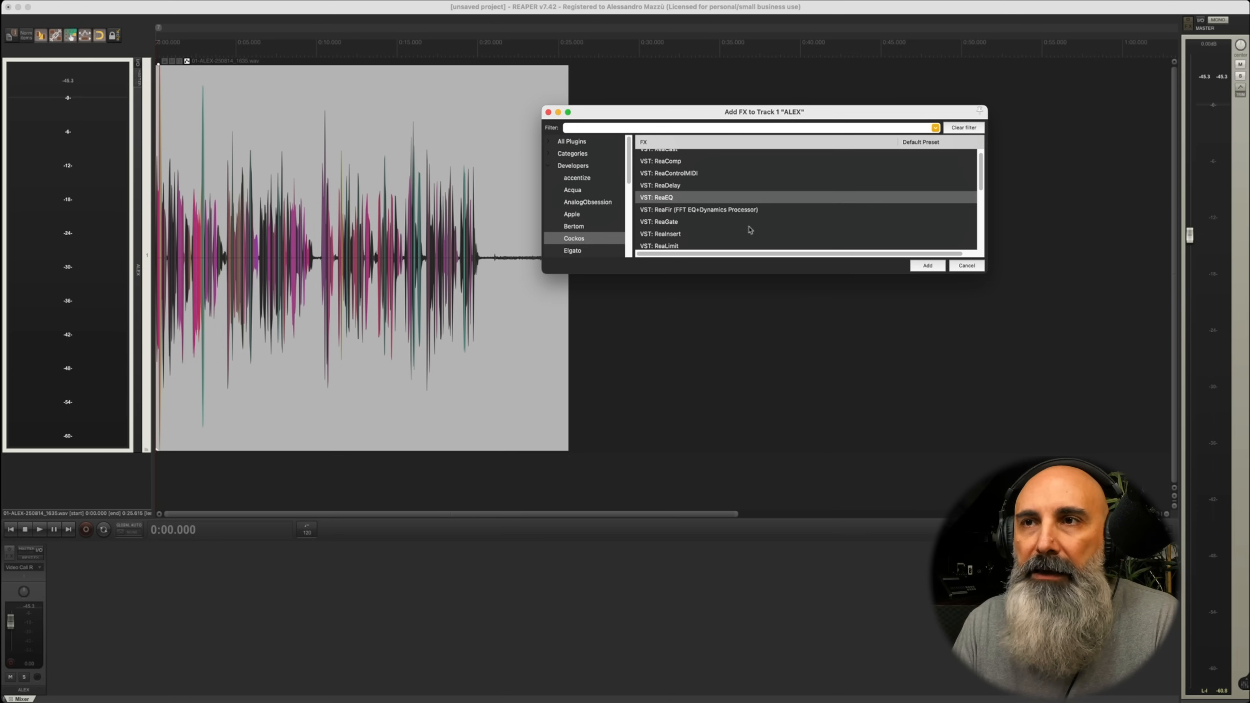
click(924, 269)
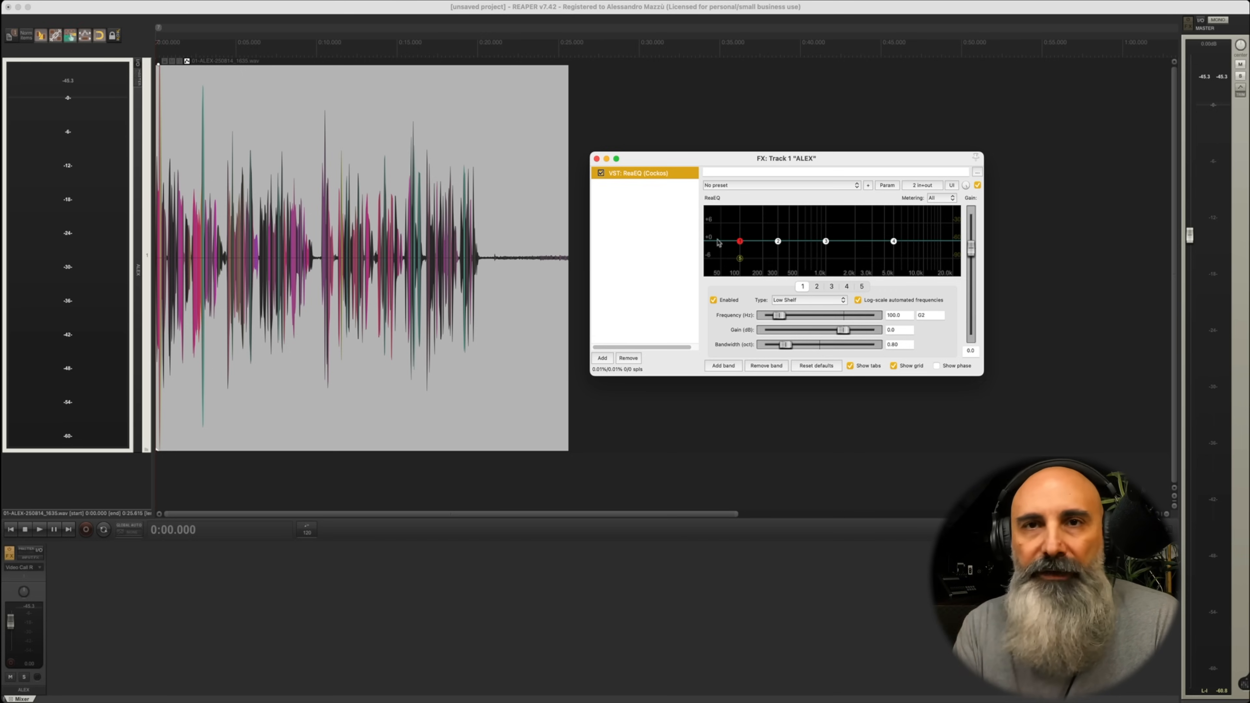
Step: Enable band 5 of ReaEQ as a high-pass filter at 100 Hz
drag(733, 156, 732, 112)
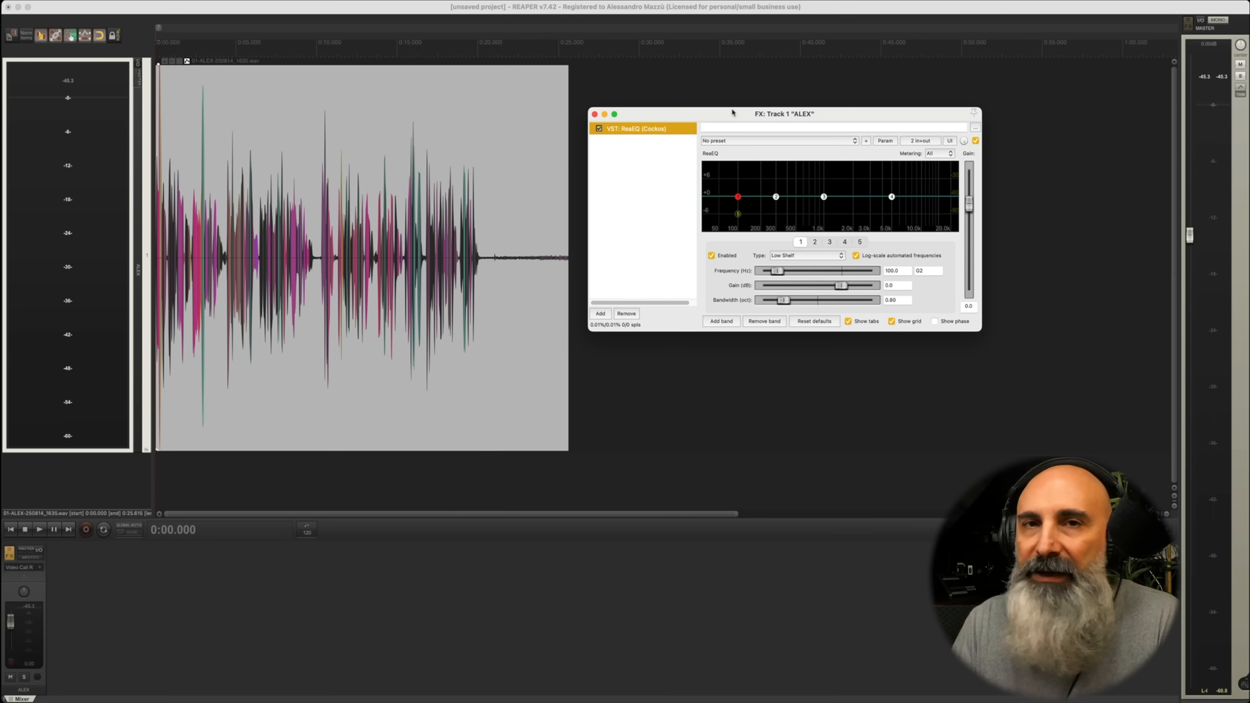
mouse_move(737, 214)
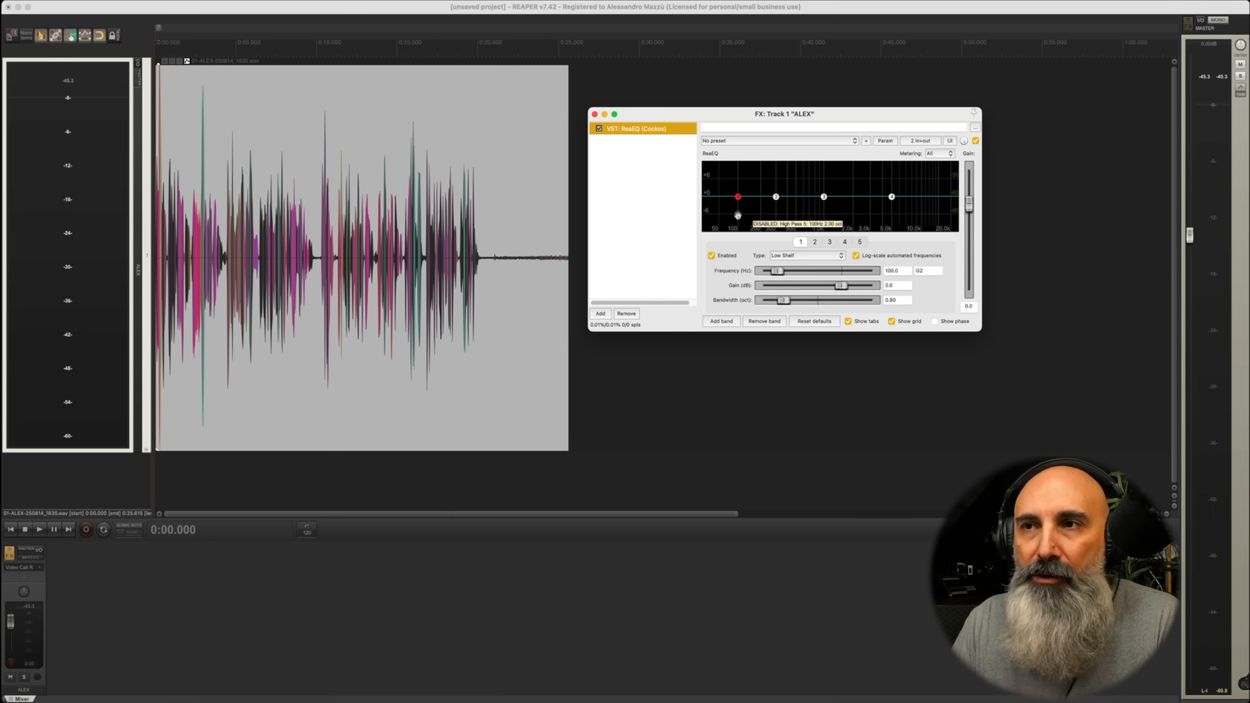
click(738, 214)
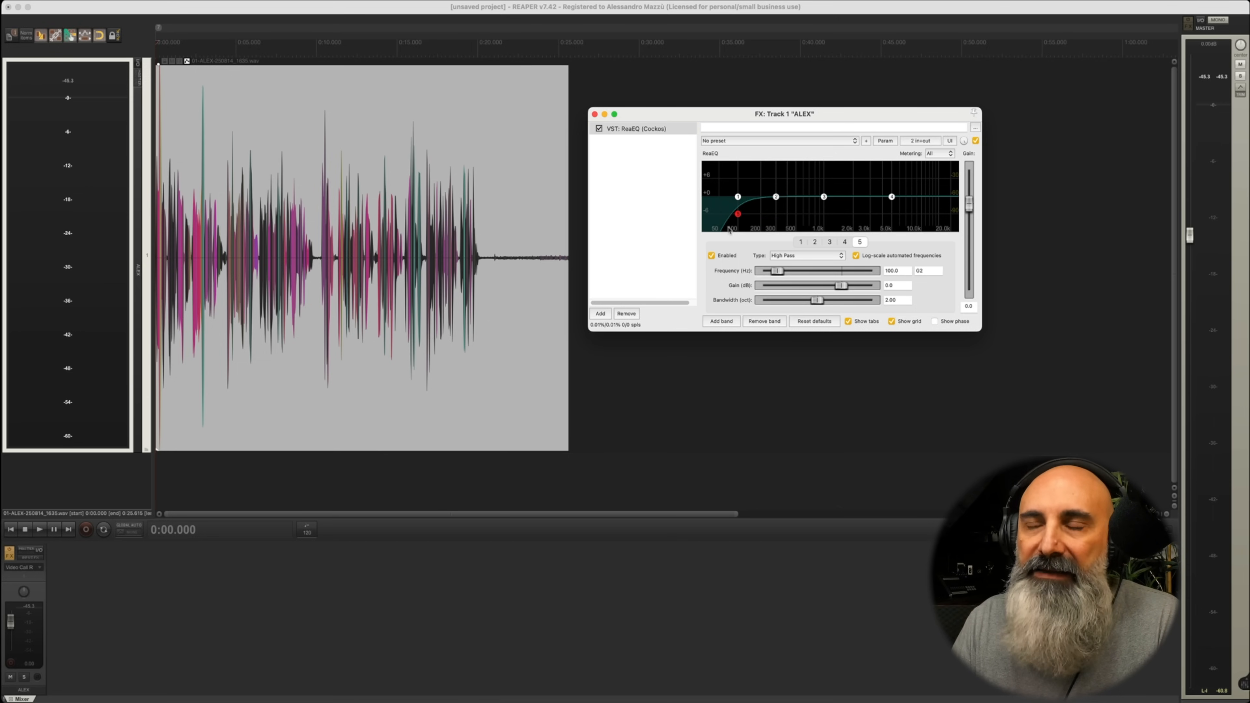
mouse_move(738, 214)
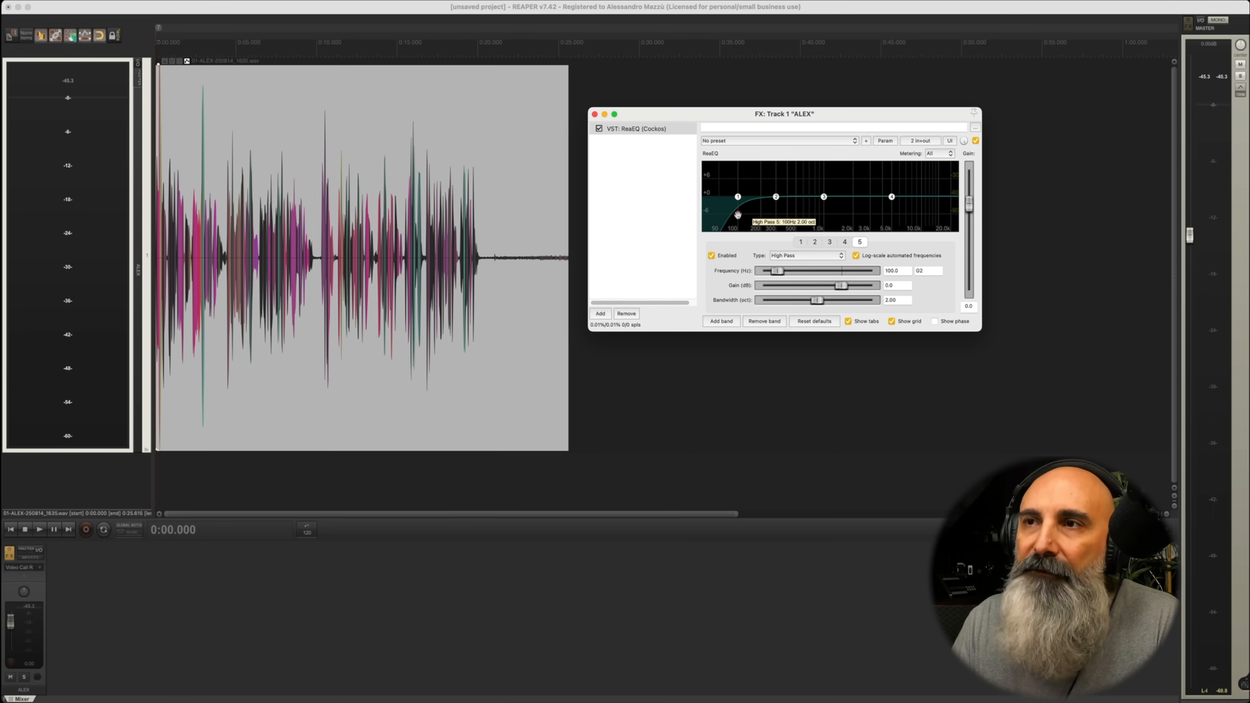
double_click(737, 215)
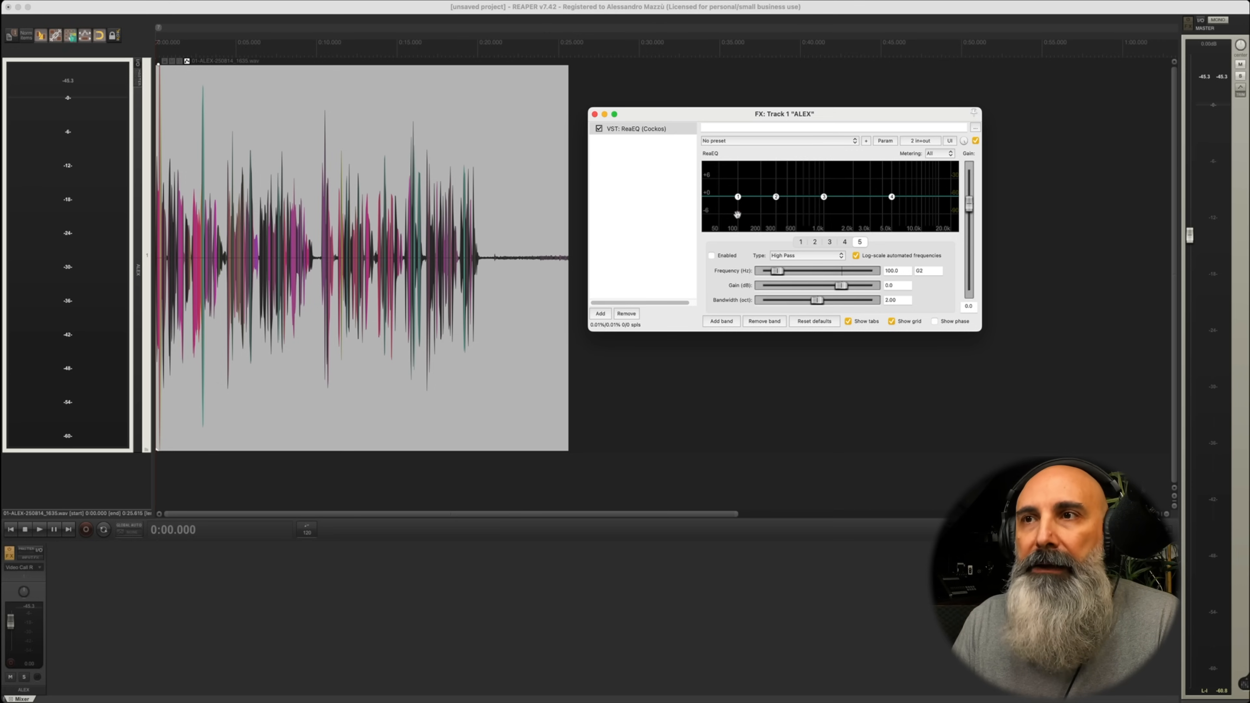
double_click(738, 215)
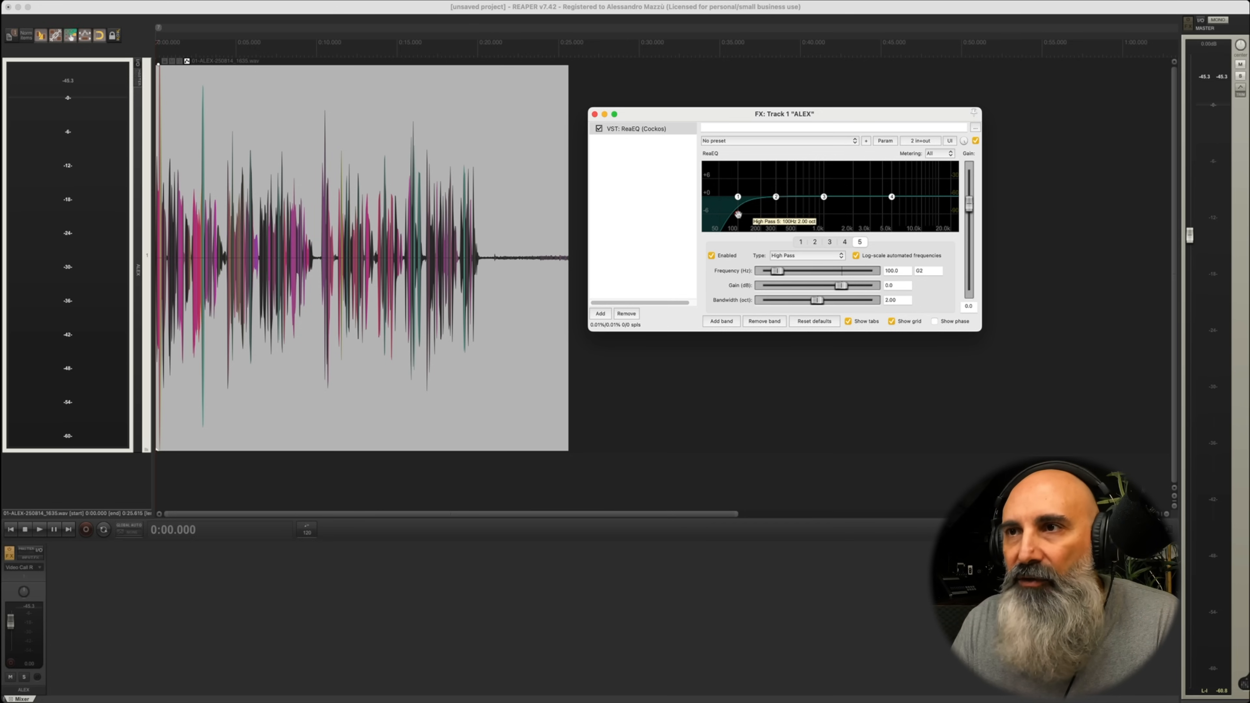
Step: Lower the high-pass band's cutoff frequency to about 69.5 Hz
drag(737, 215, 734, 214)
drag(770, 272, 778, 271)
drag(754, 216, 729, 215)
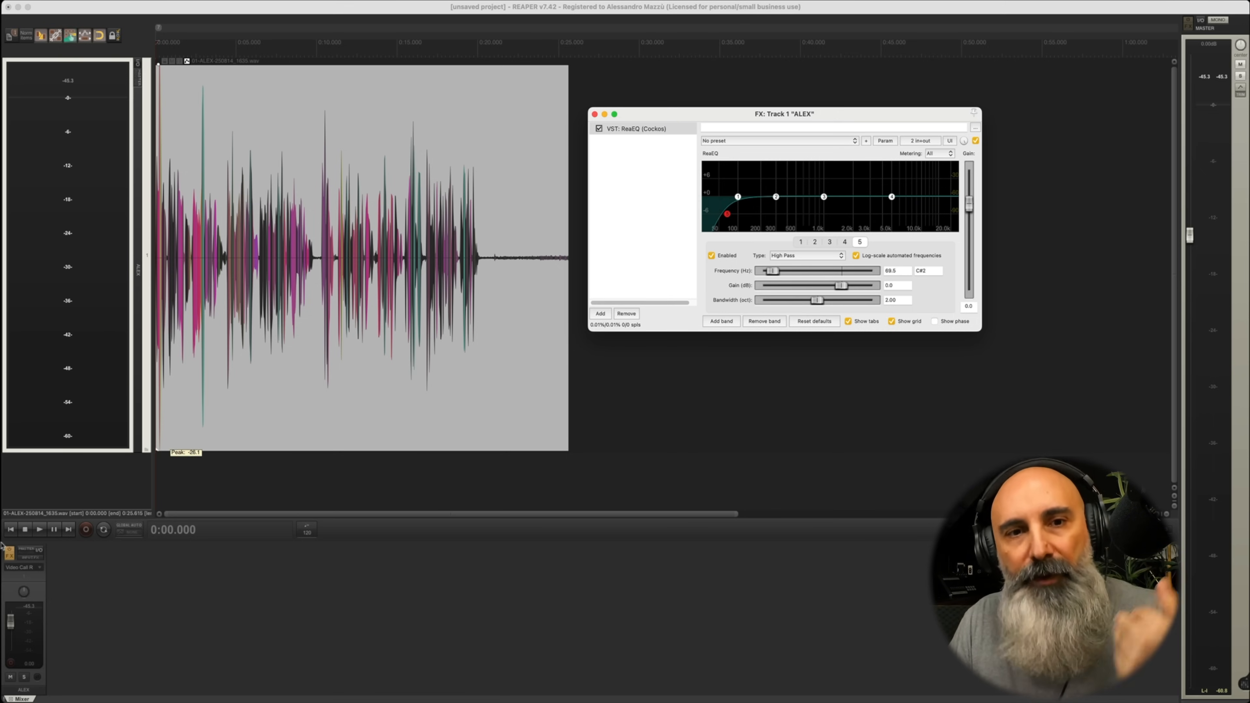
Step: Play the recording from the start and toggle ReaEQ's bypass to compare the voice with and without the filter
click(11, 535)
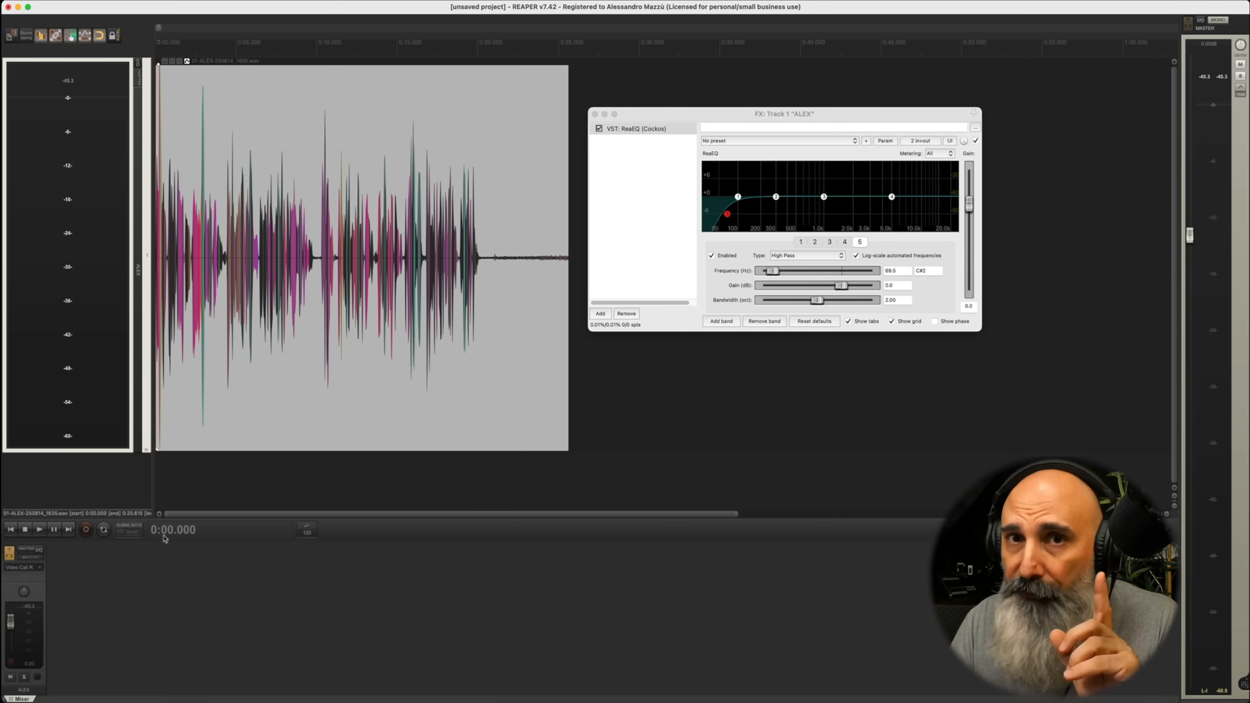
click(40, 530)
click(598, 129)
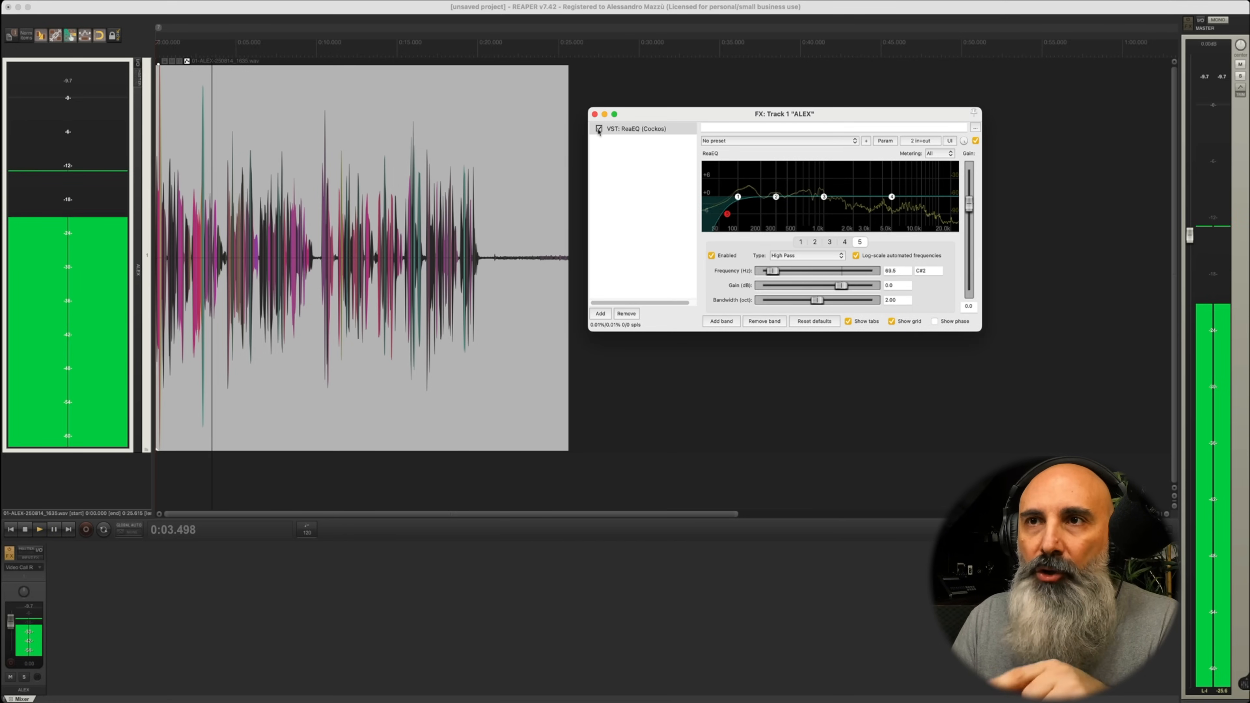
click(598, 129)
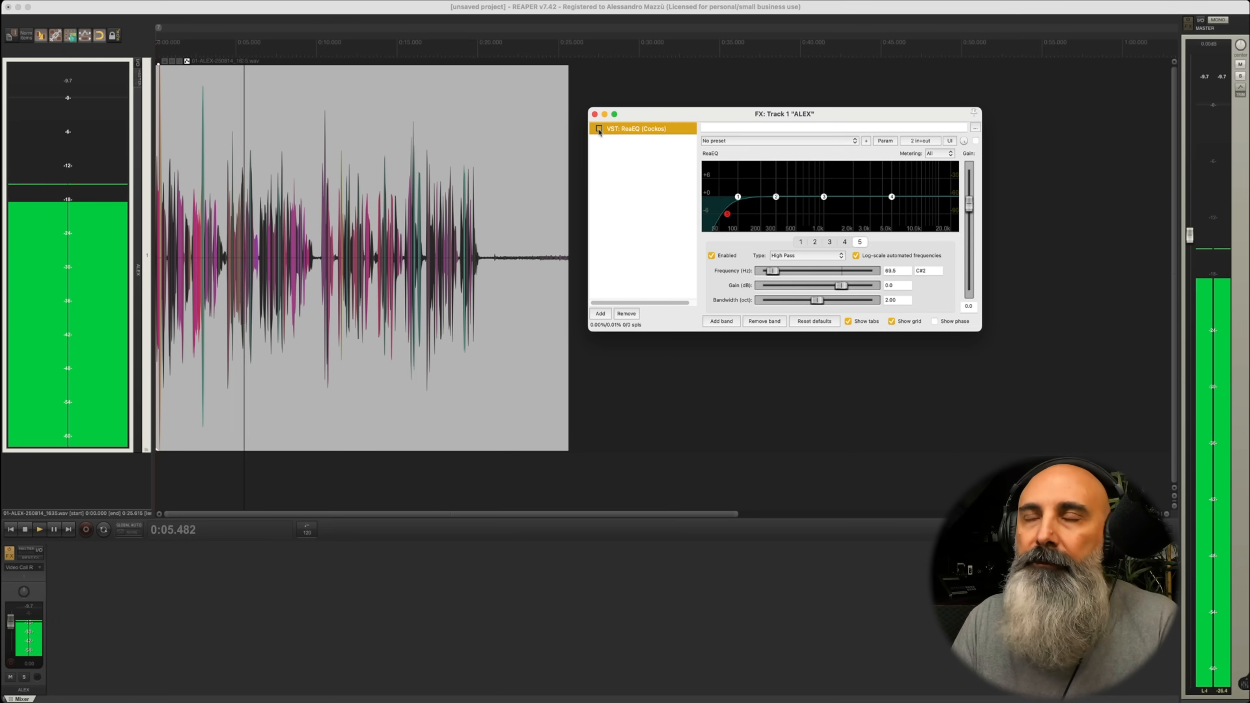
Step: Raise the high-pass frequency to about 80.1 Hz and compare ReaEQ on and off during playback, leaving it enabled
drag(727, 214, 731, 214)
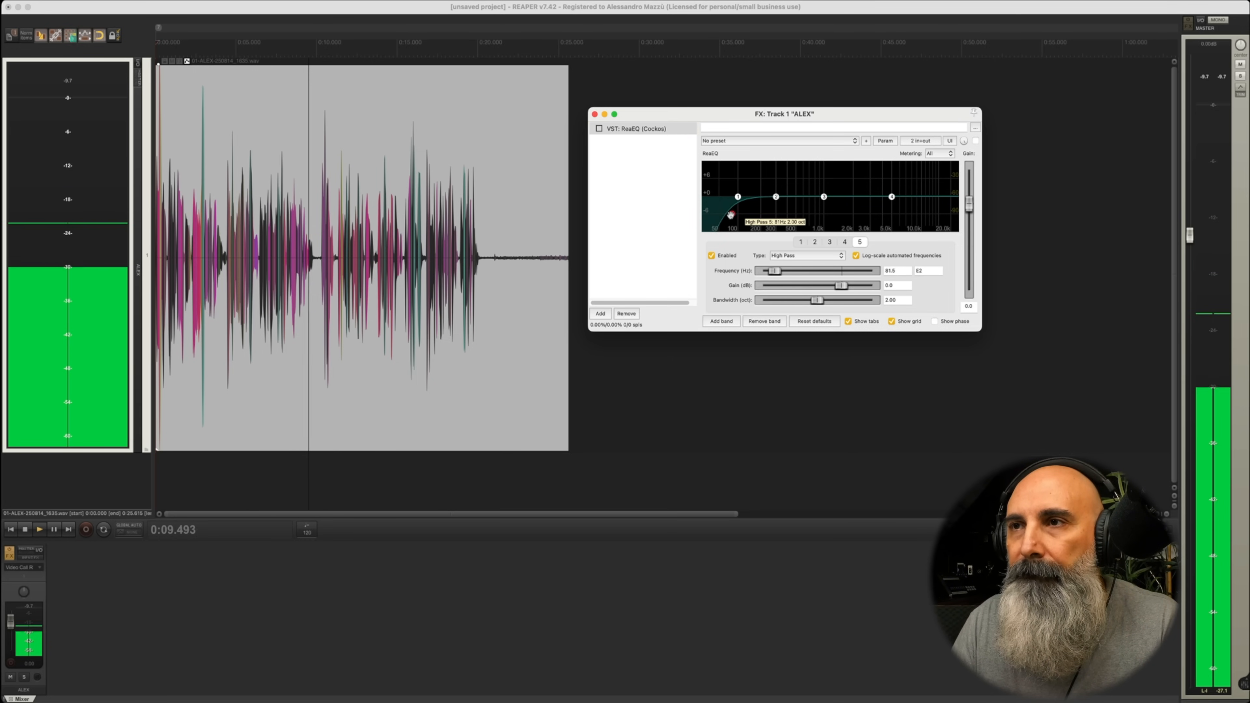
click(599, 129)
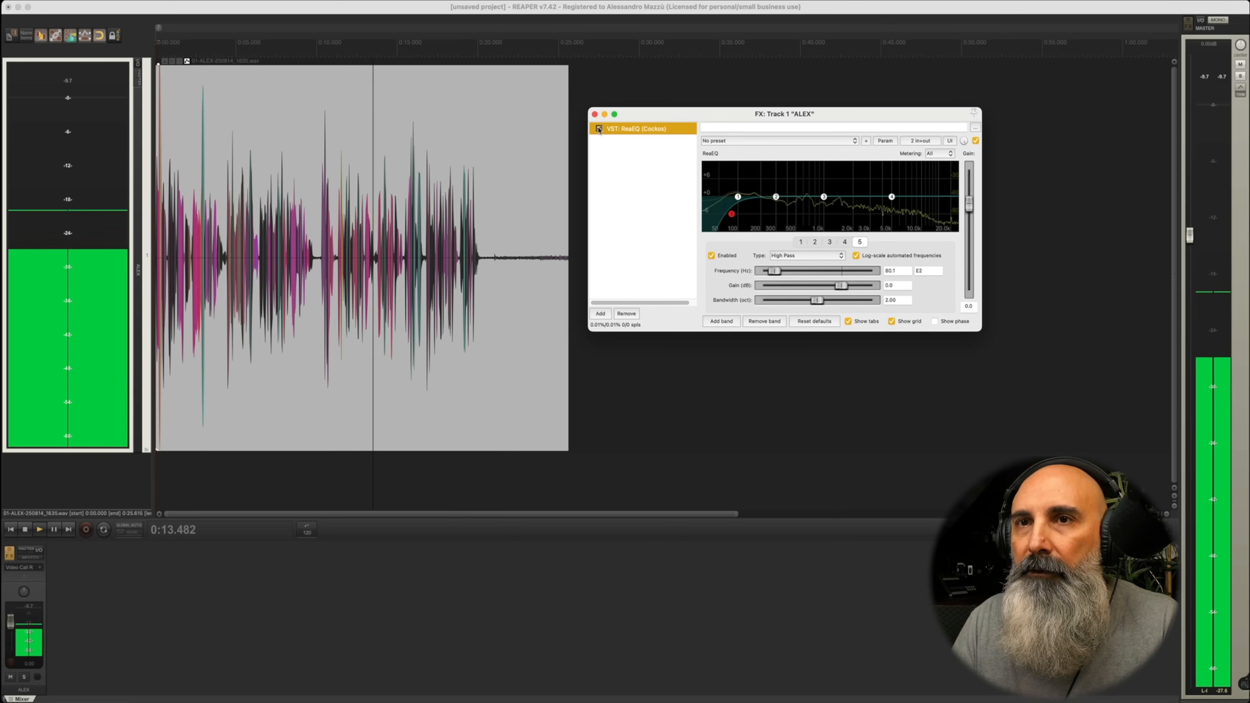
click(599, 129)
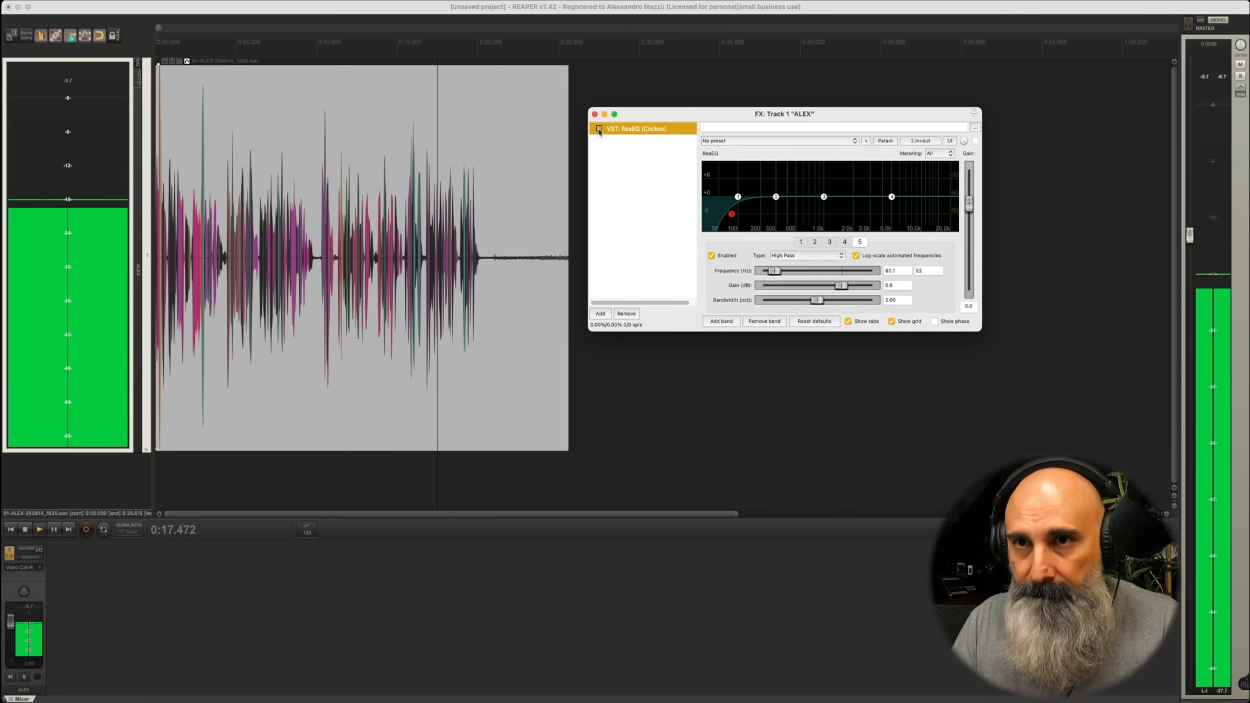
click(599, 129)
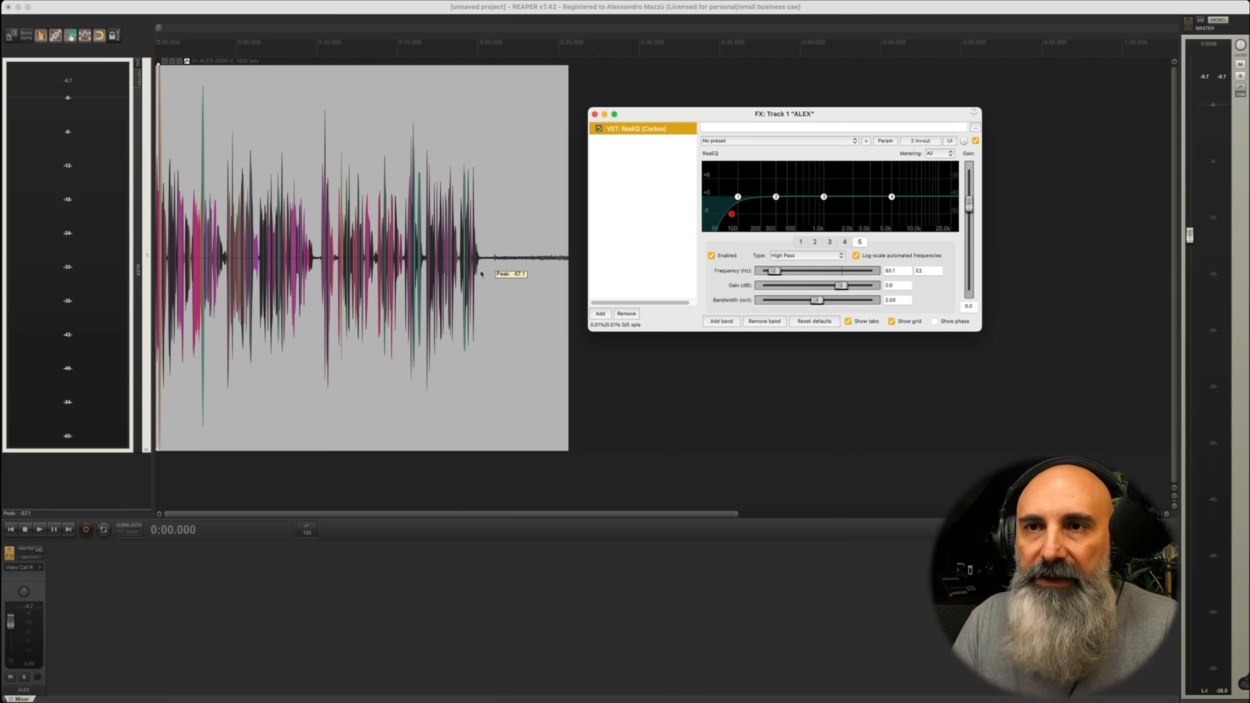
Step: Make a time selection over the quiet tail from about 0:20.2 to the clip's end and turn on repeat
click(480, 271)
drag(482, 54, 581, 55)
click(103, 529)
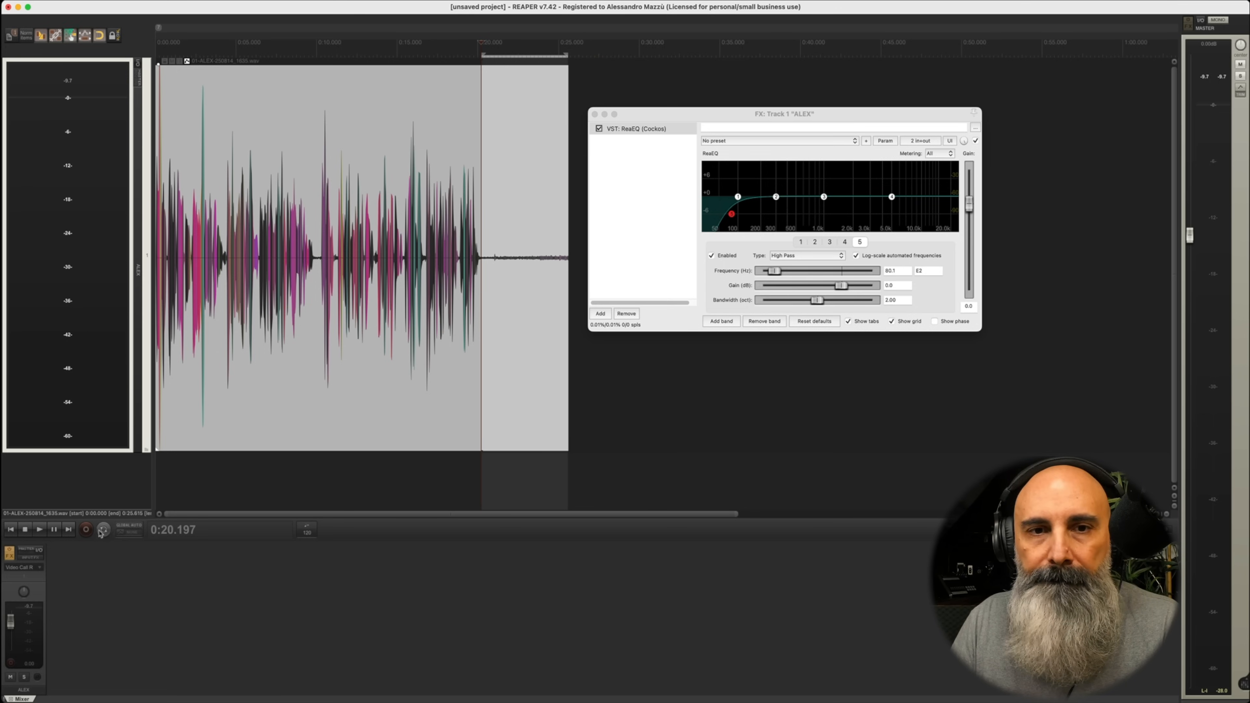
Step: Play the looped quiet tail from about 0:22.7 to listen to the background noise through the high-pass filter
click(478, 468)
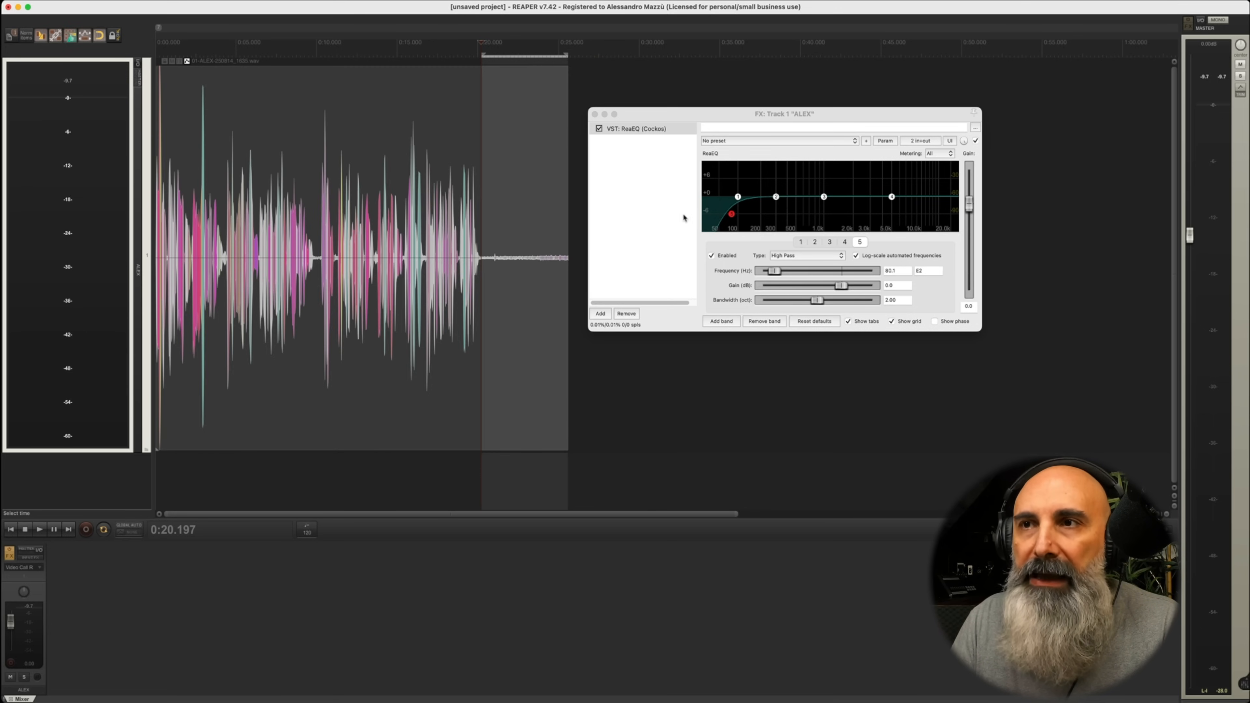
click(522, 170)
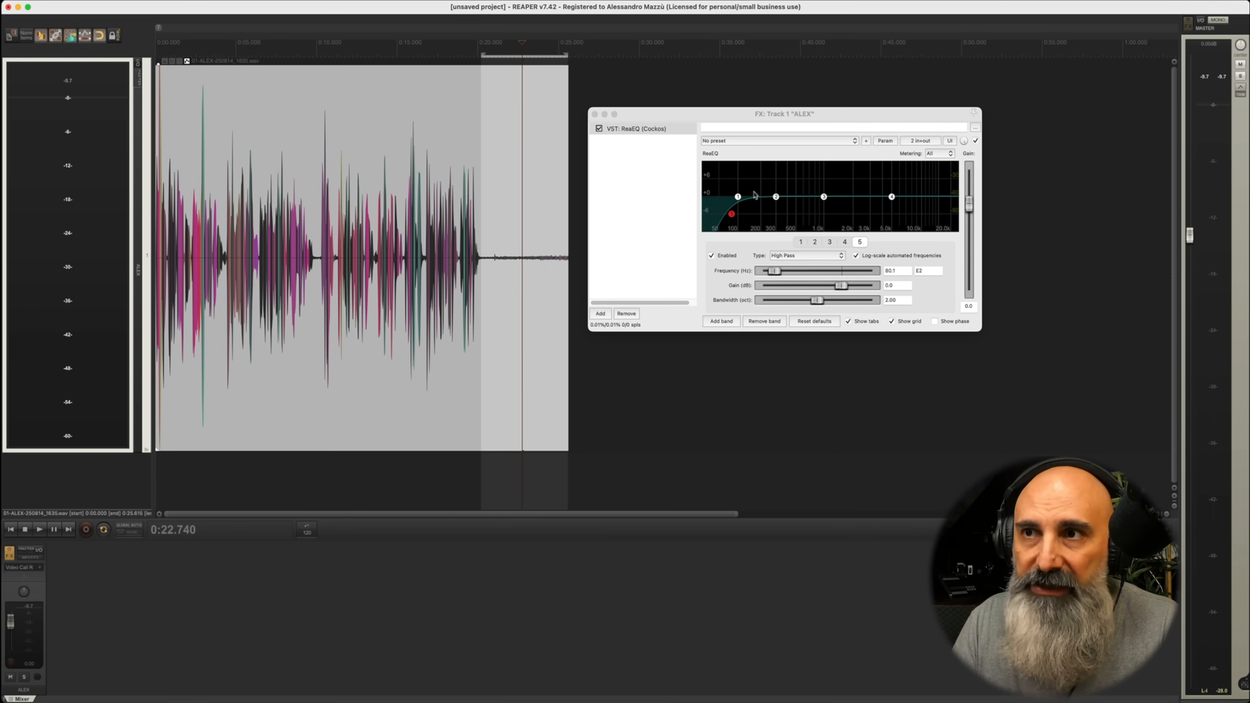
key(space)
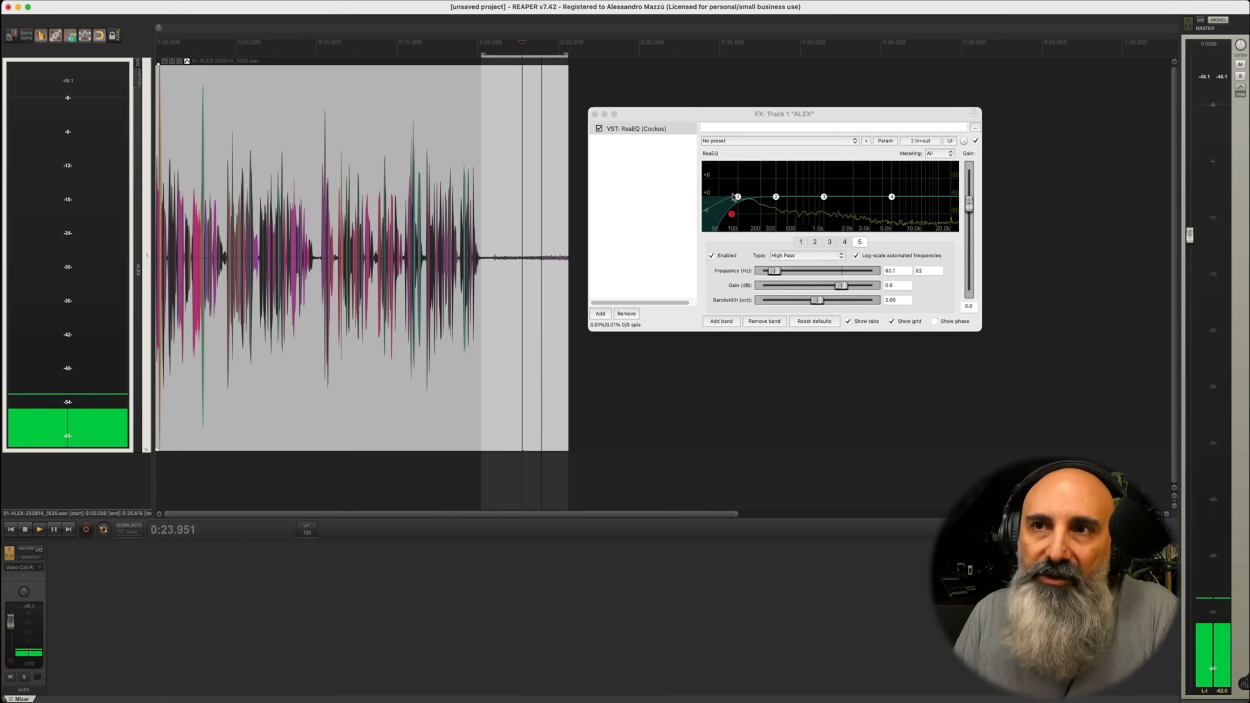
key(space)
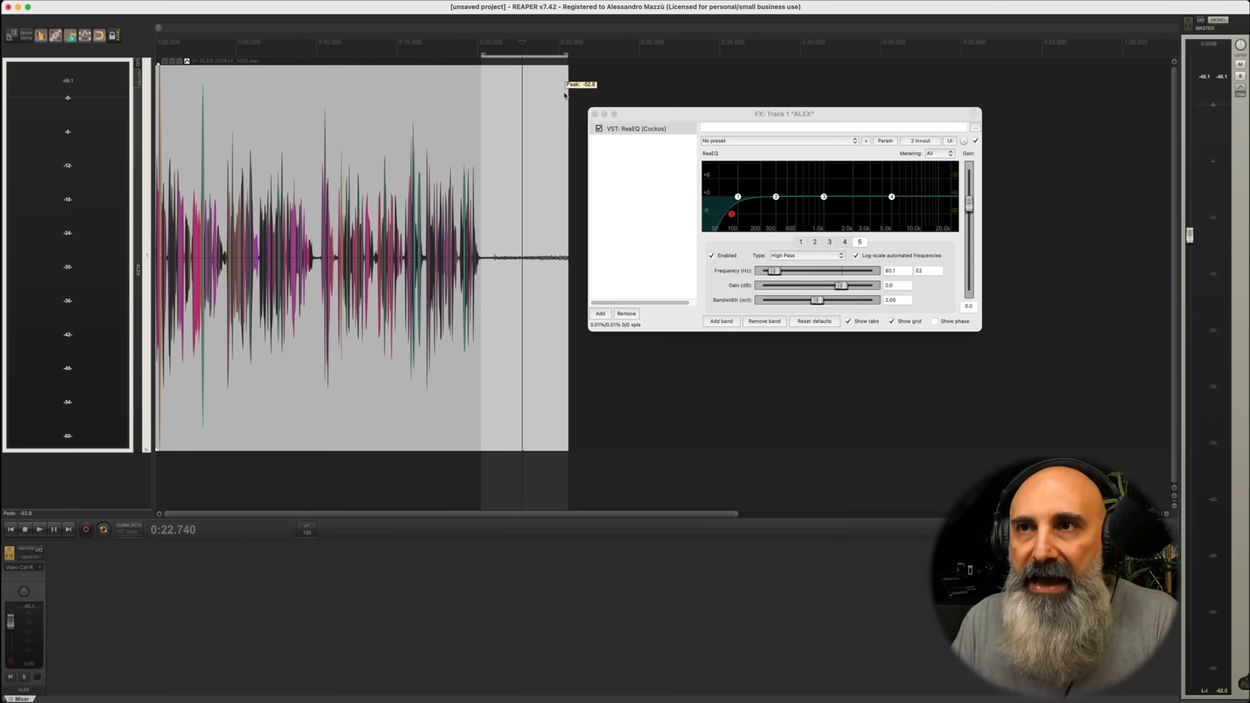
Step: Remove ReaEQ from the voice track's FX chain, return to the project start and turn repeat off
click(595, 114)
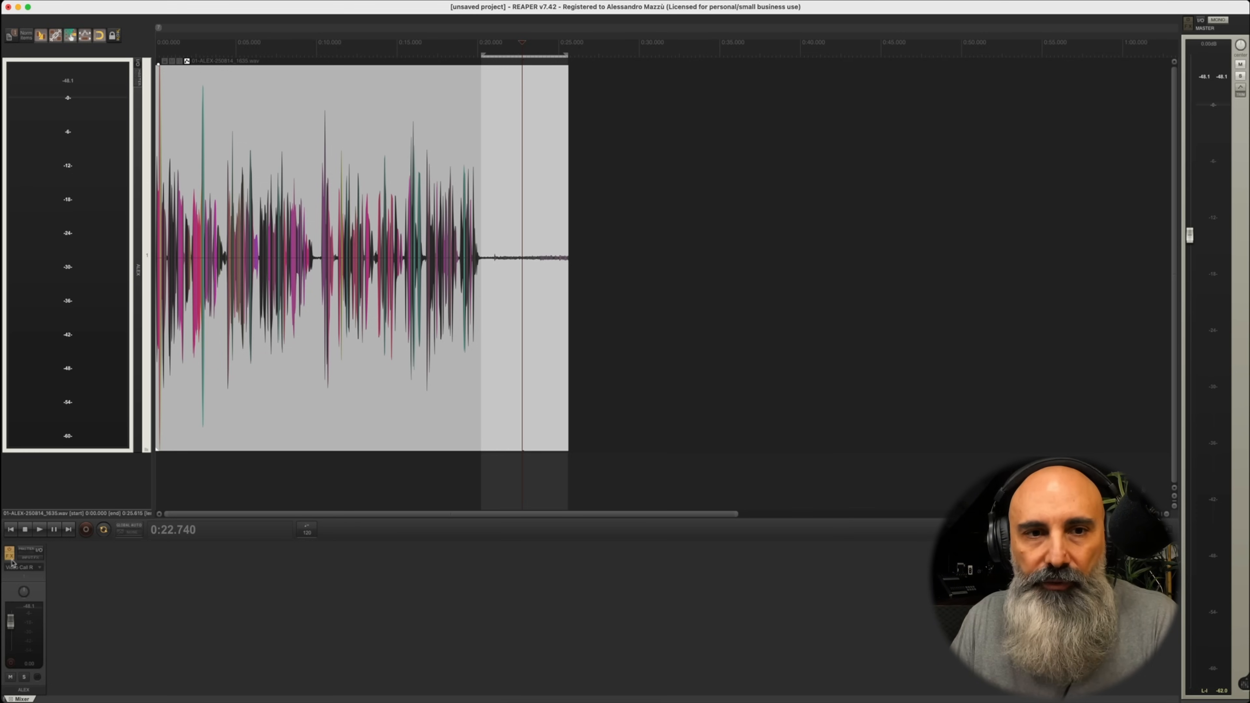
click(9, 553)
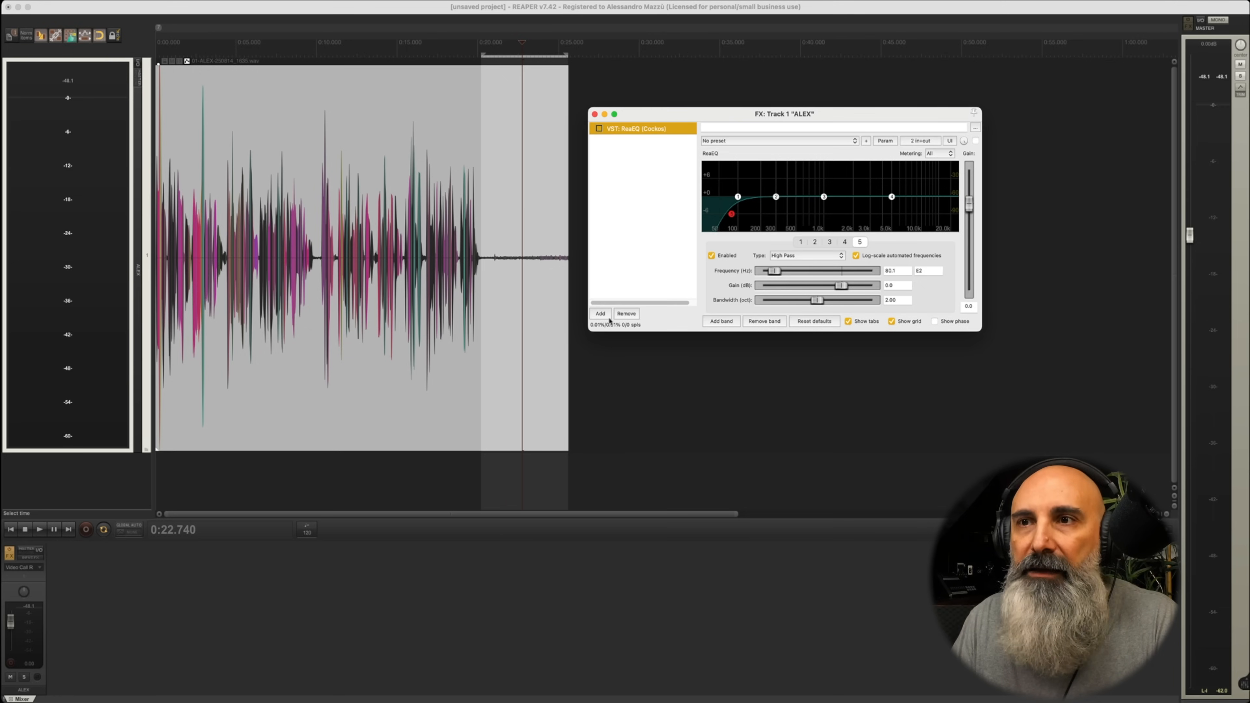
click(626, 313)
click(594, 114)
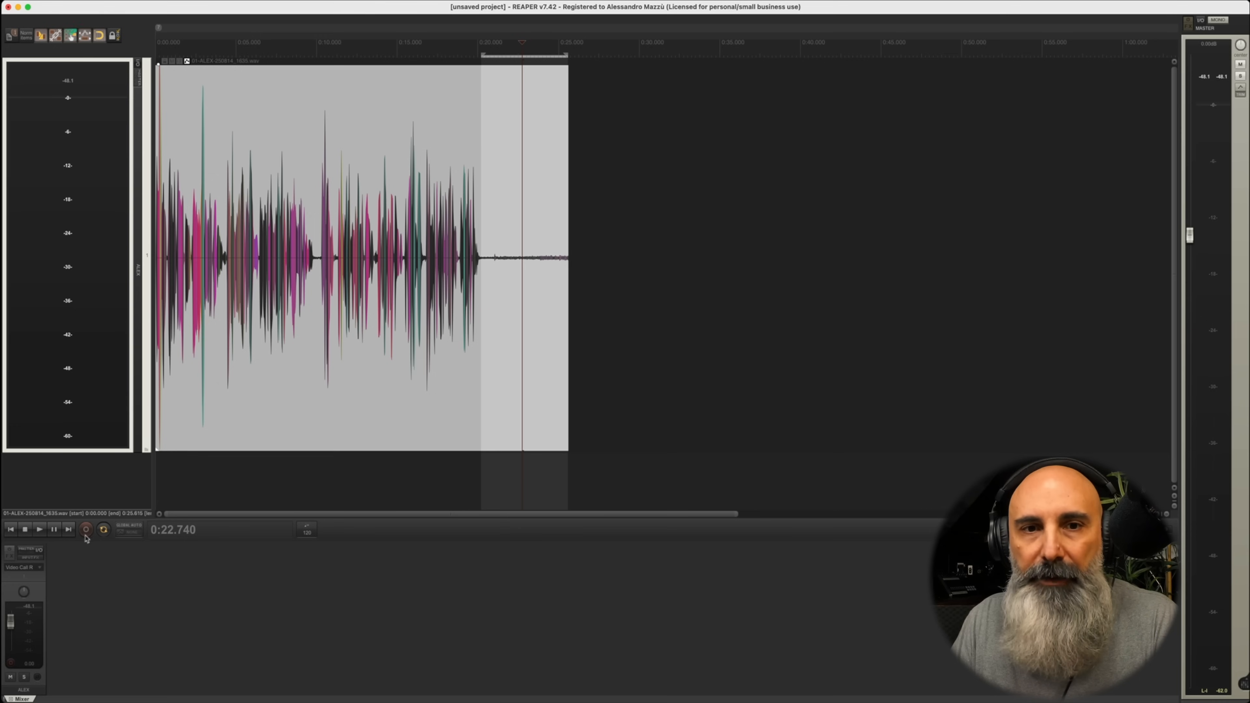
click(20, 531)
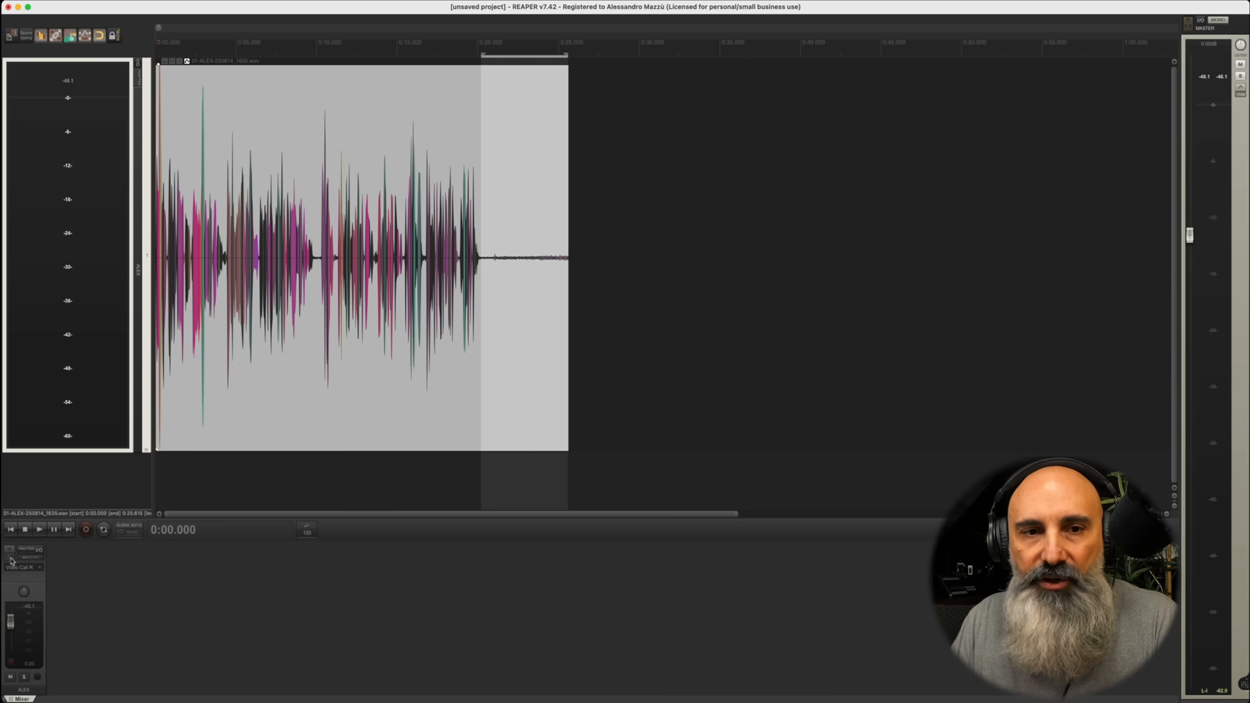
Step: Add Cockos ReaEQ to the voice track and enable its high-pass band 5 with the frequency set to 80 Hz
click(9, 553)
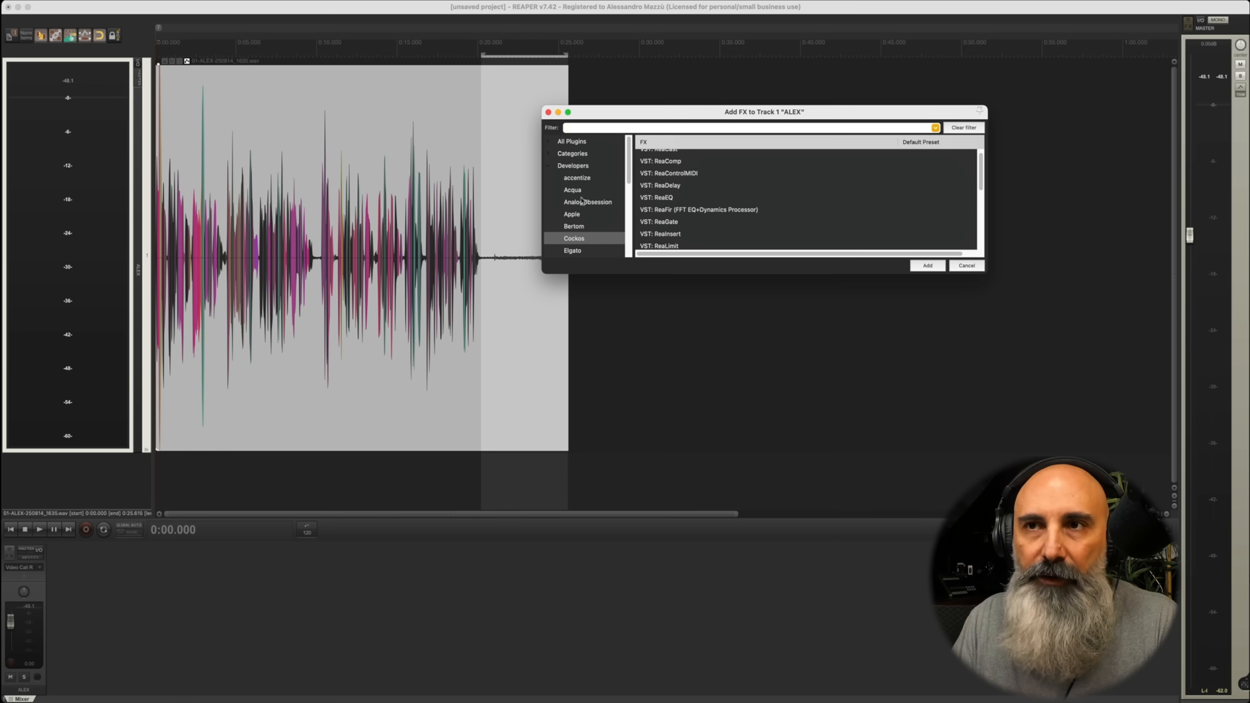
click(656, 198)
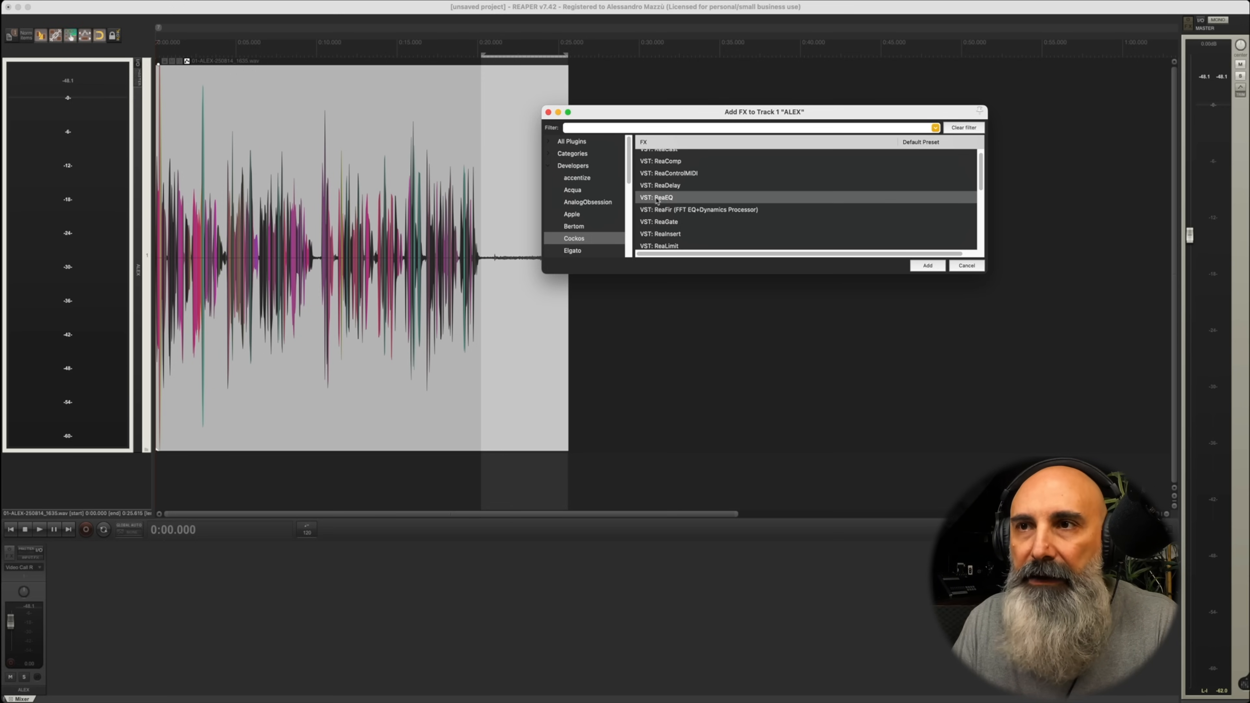
click(933, 270)
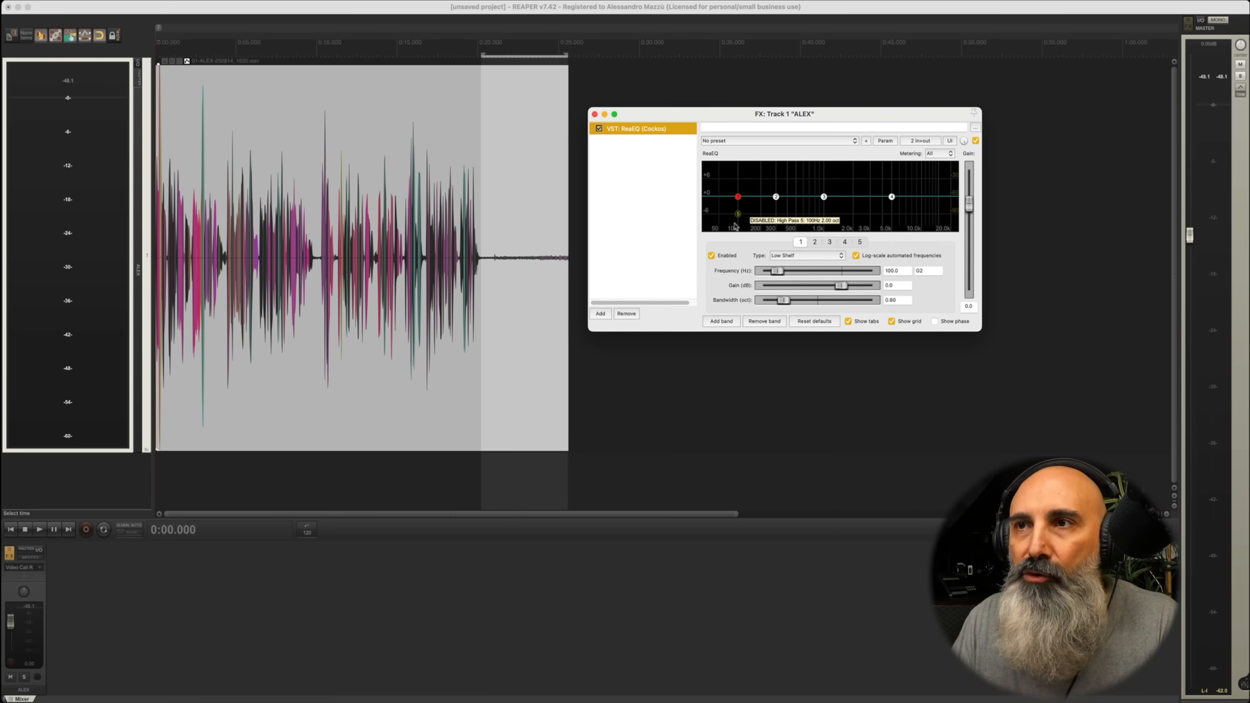
drag(738, 213, 731, 214)
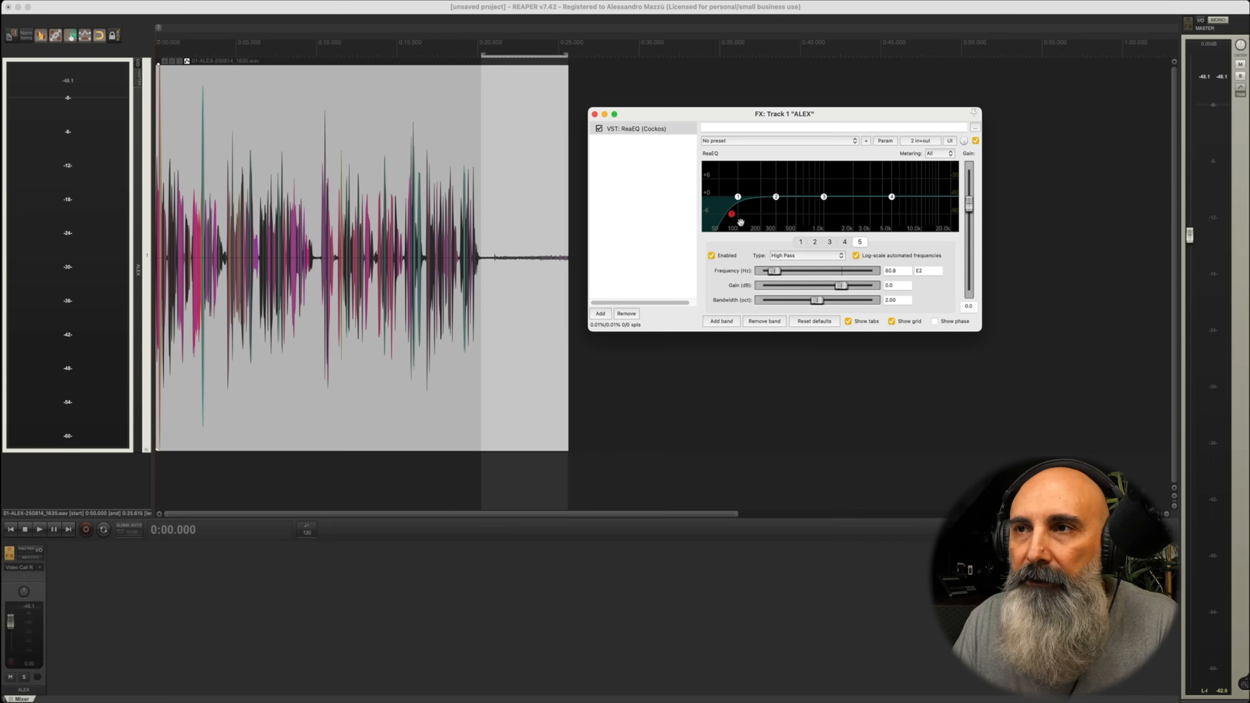
click(897, 273)
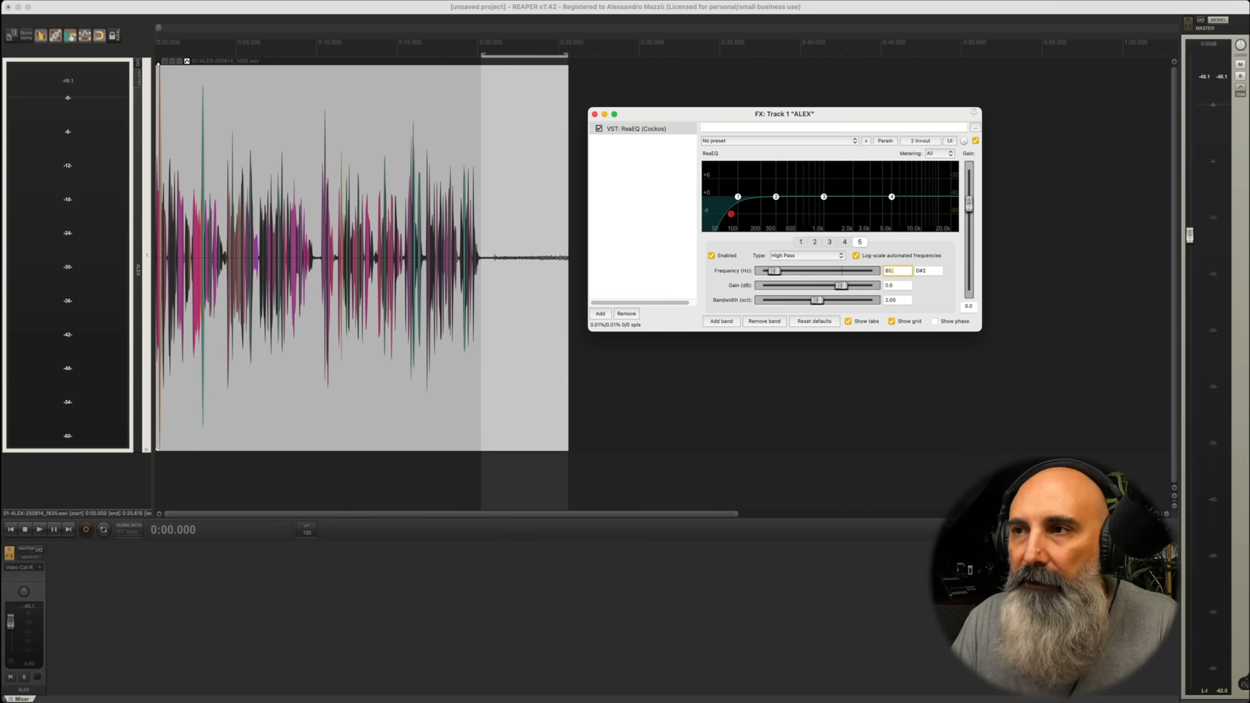
key(Return)
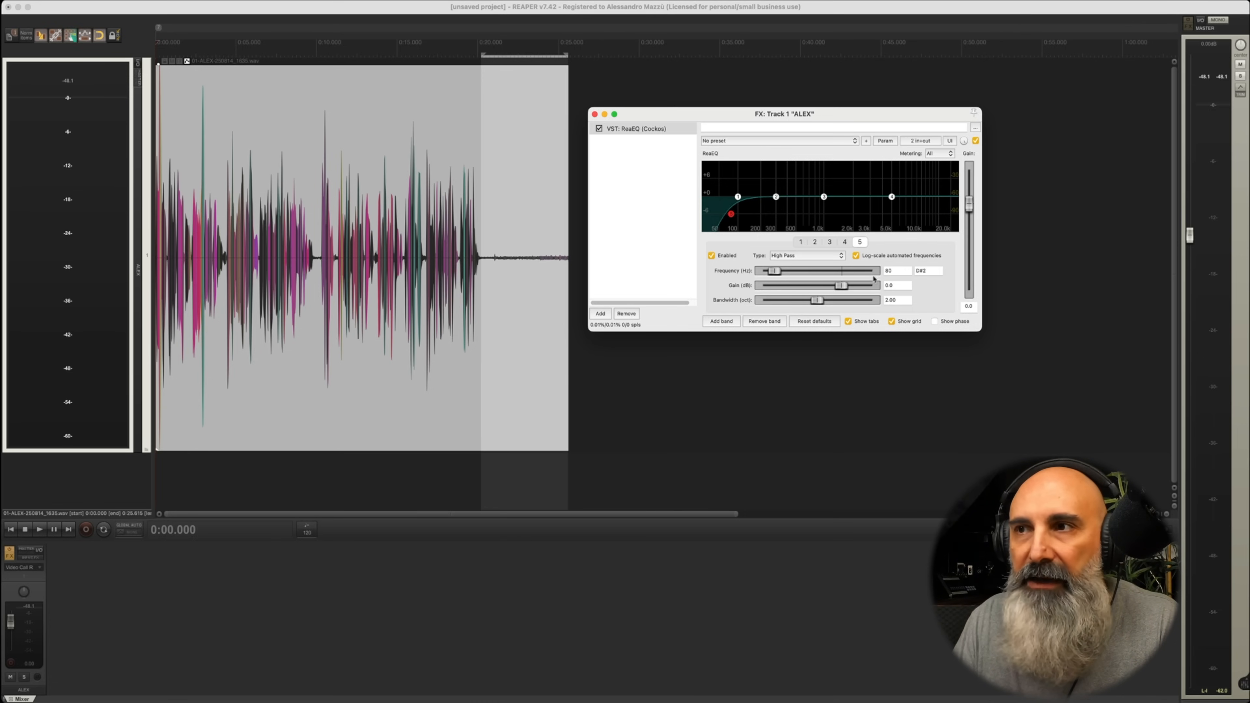
Step: Play the quiet tail from about 0:20.2 to examine the filtered noise in ReaEQ's spectrum
click(482, 280)
key(space)
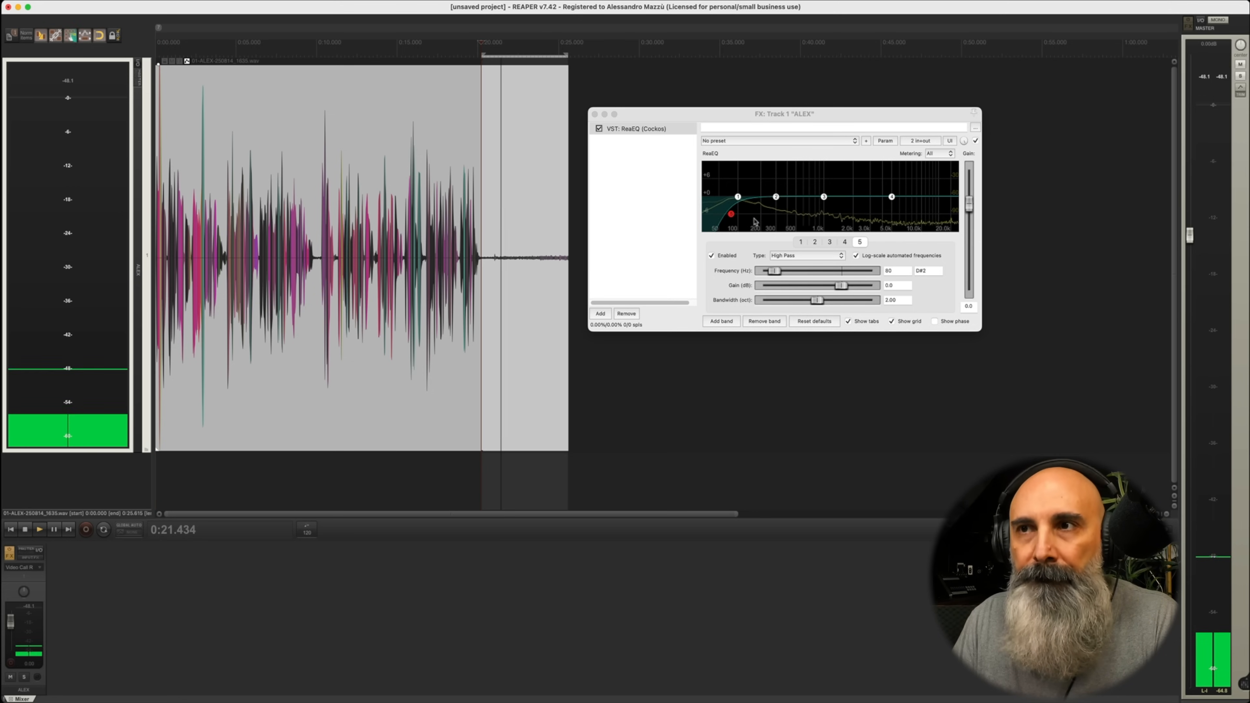
key(space)
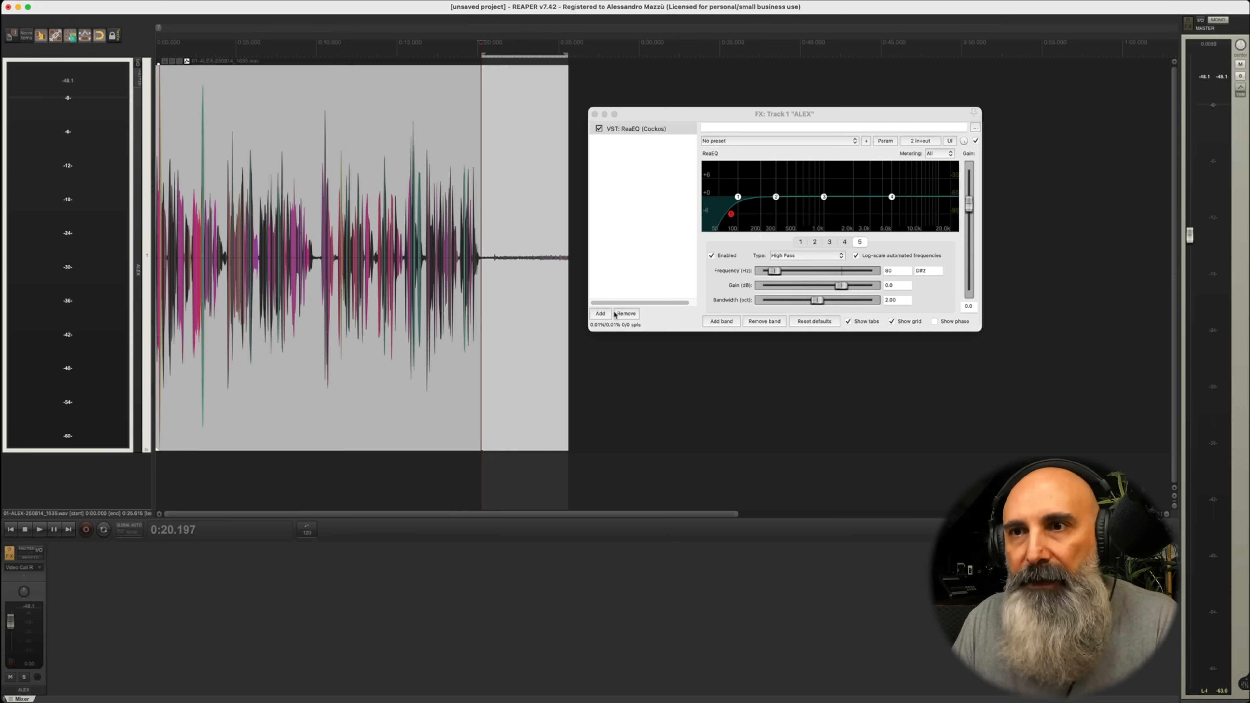
Step: Add Cockos ReaFir (FFT EQ+Dynamics Processor) after ReaEQ and move the FX window higher
click(601, 313)
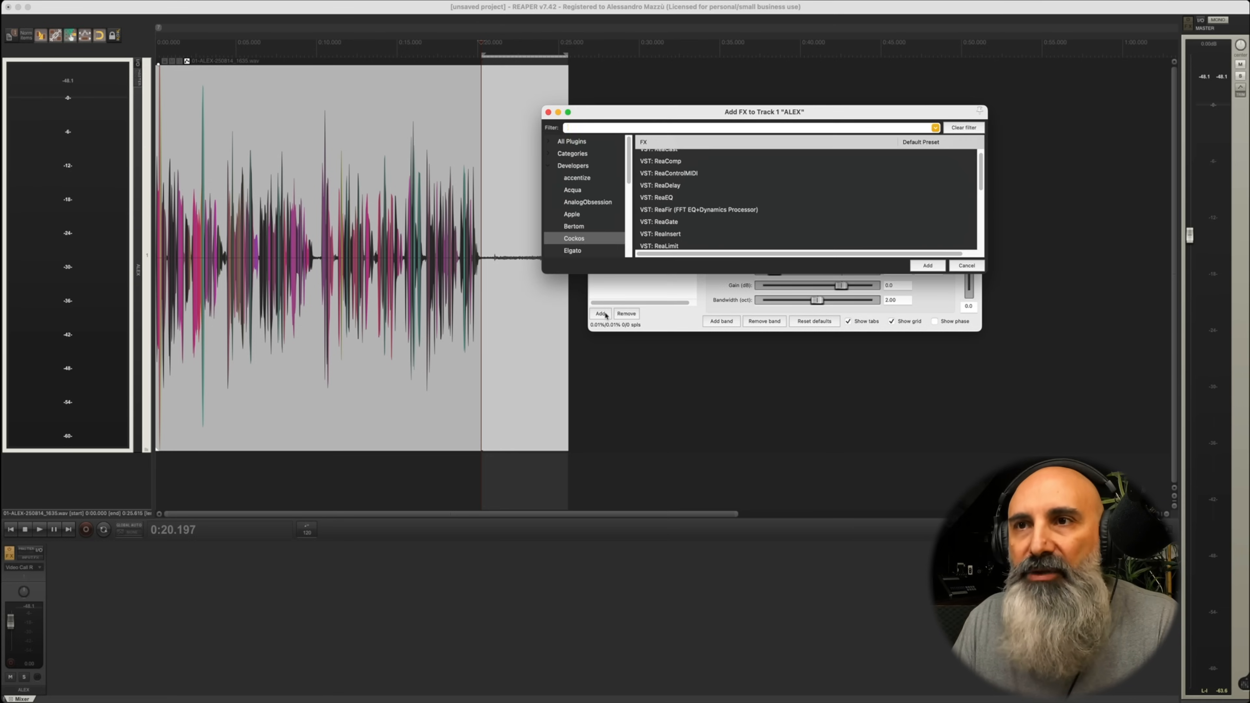
click(656, 213)
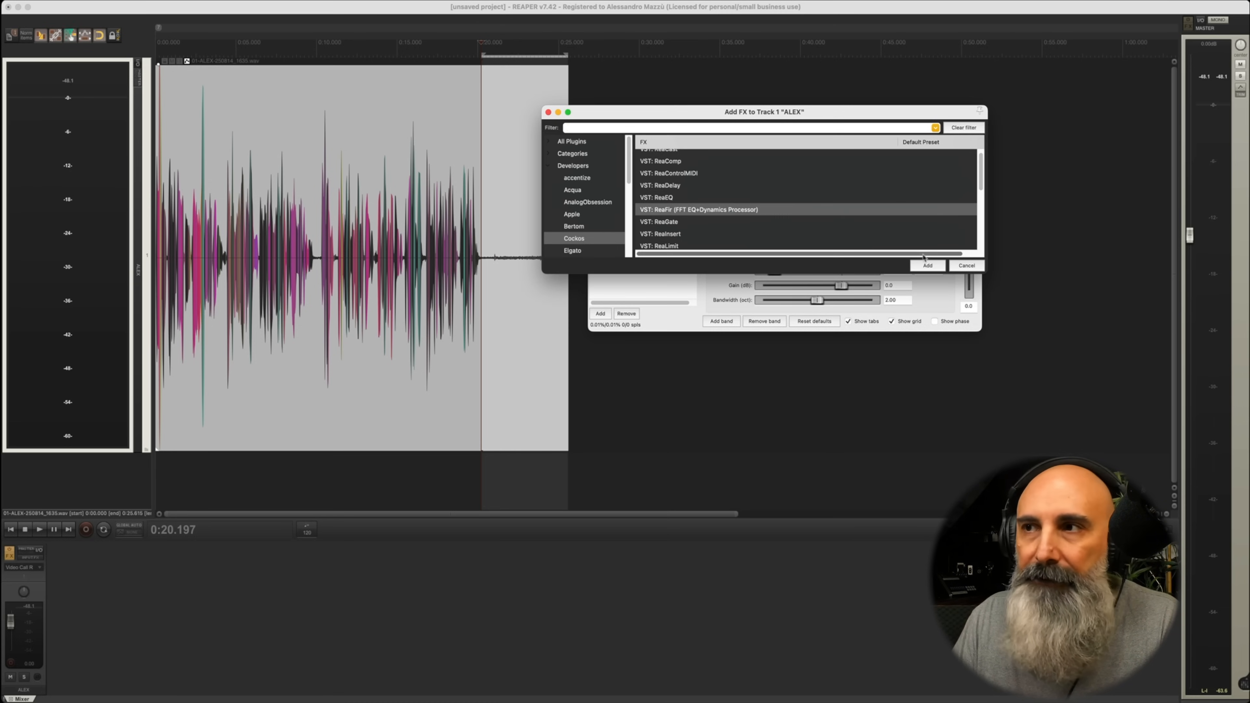
click(922, 265)
drag(768, 116, 767, 74)
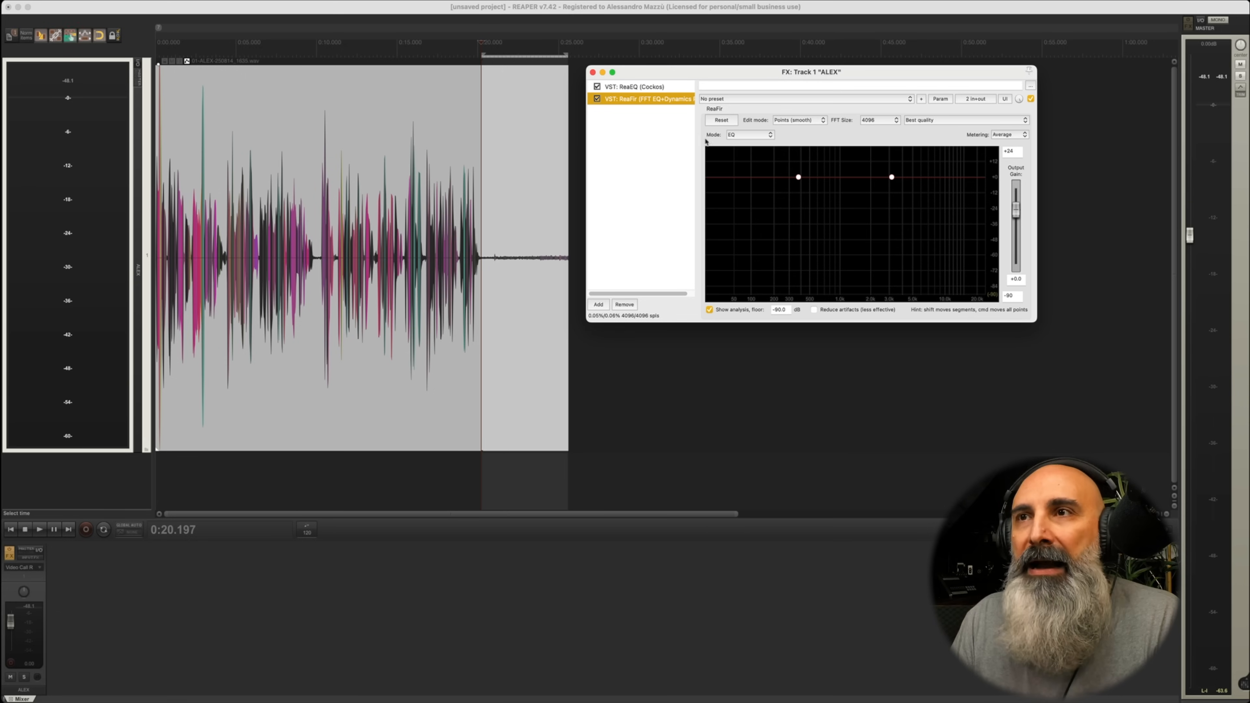
Step: Configure ReaFir with Subtract mode, Precise edit mode and an FFT size of 1024
click(744, 138)
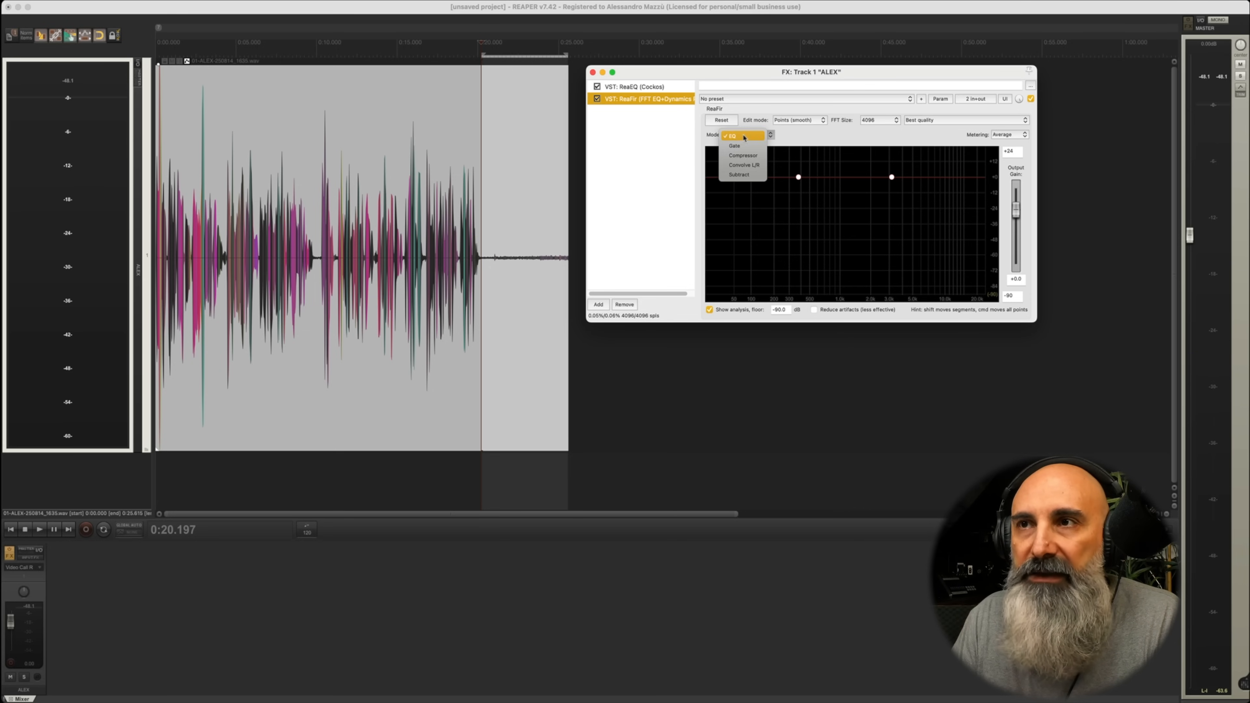
click(753, 176)
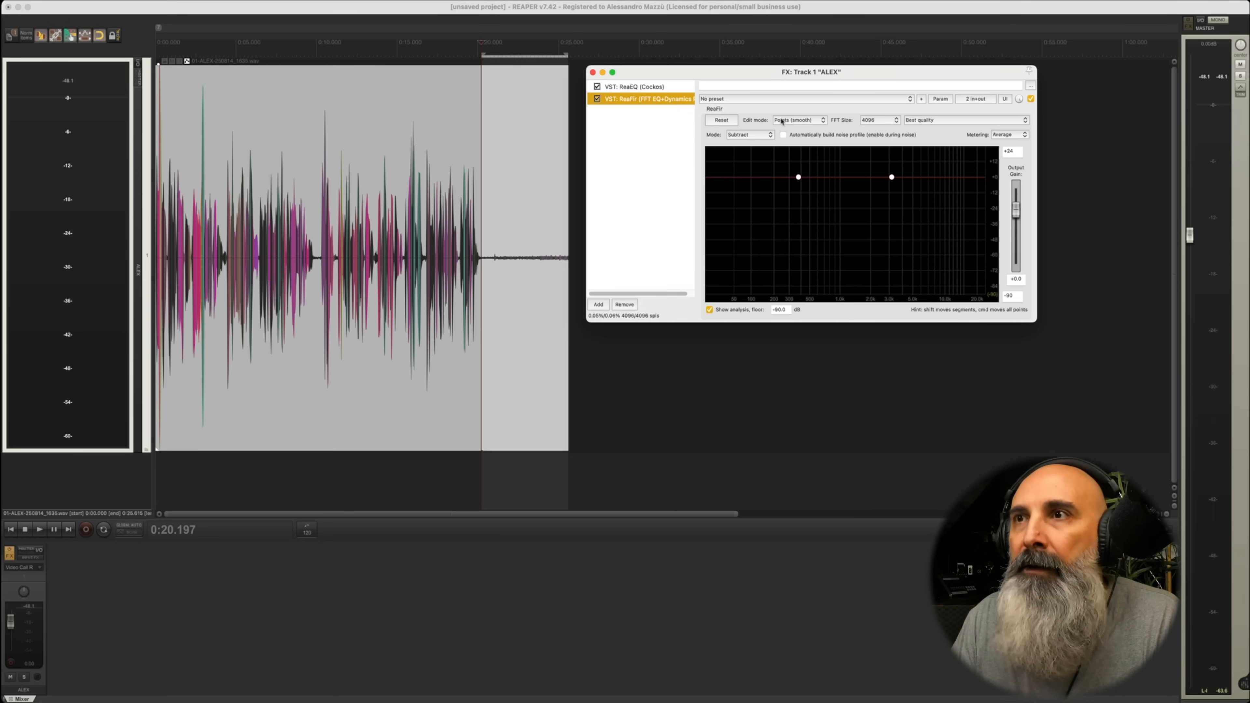
click(792, 122)
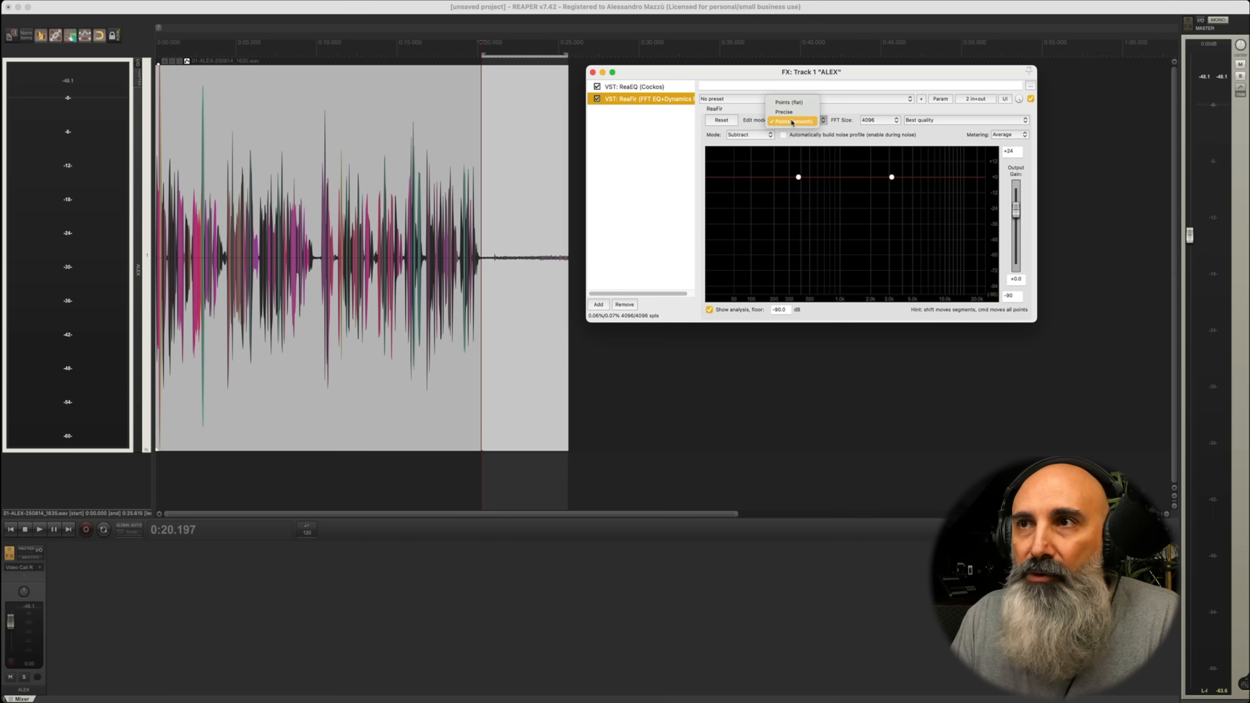
click(798, 113)
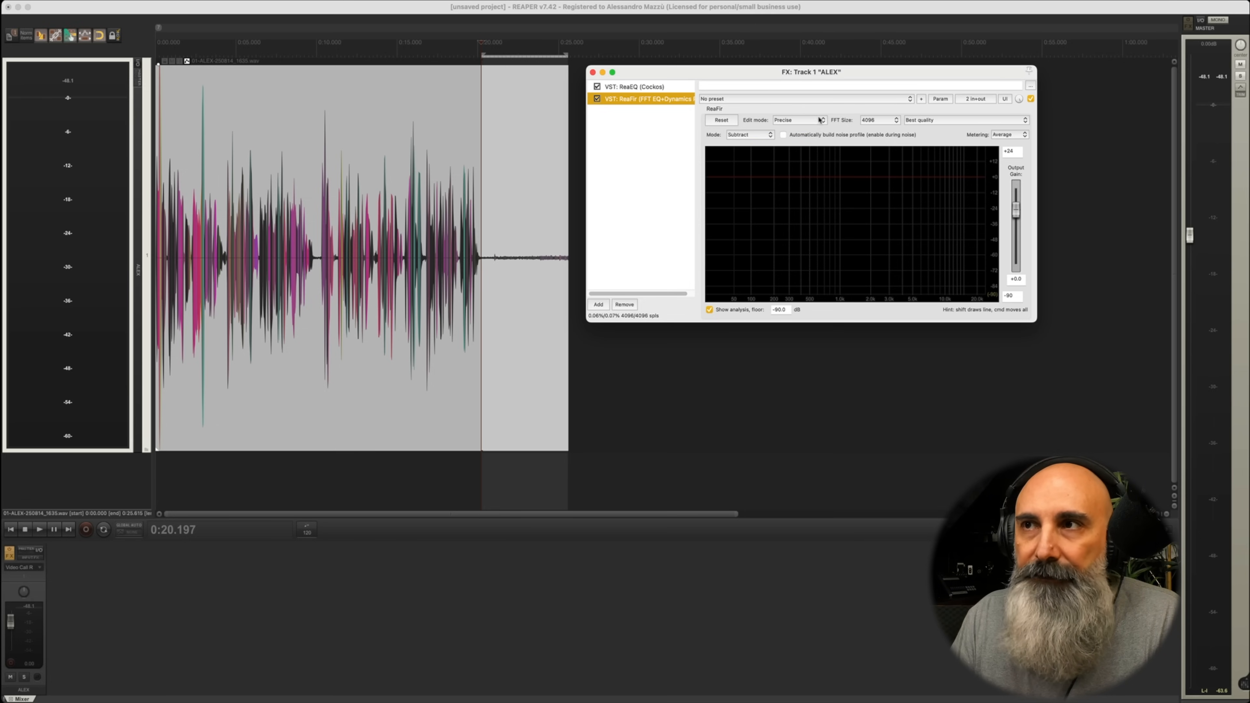
click(896, 122)
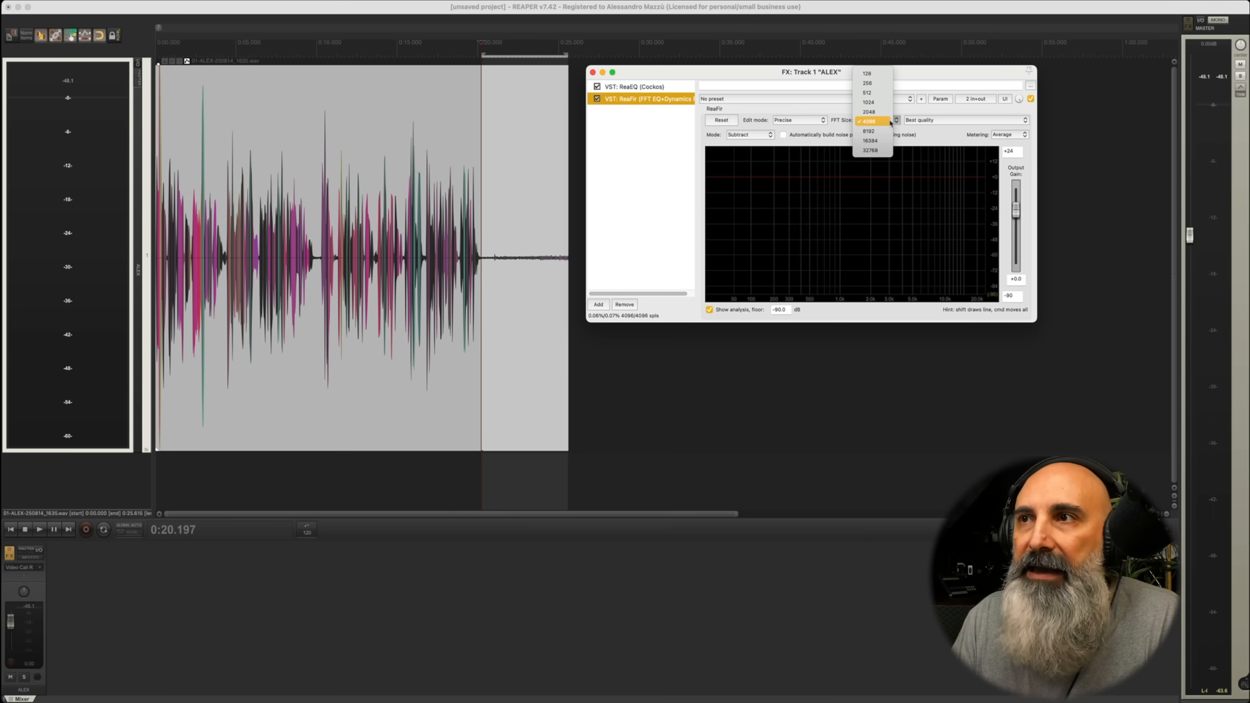
click(878, 103)
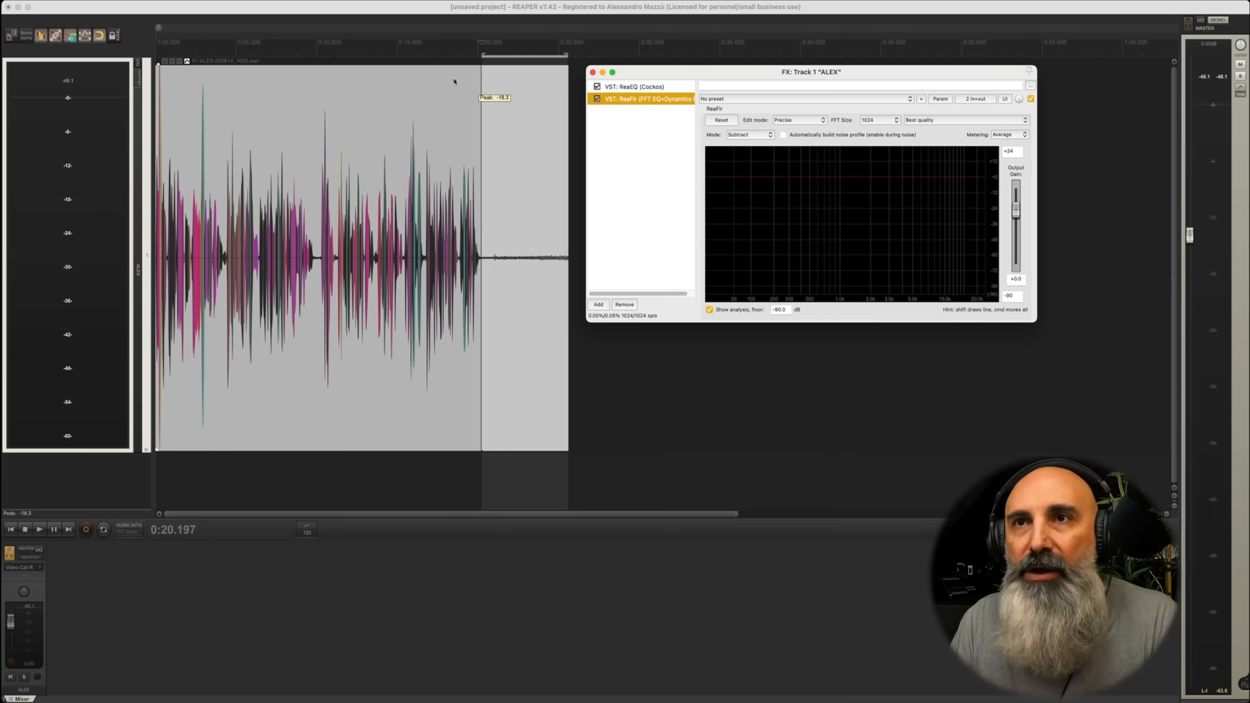
Step: Redefine the time selection over the quiet tail from about 0:20.2 to 0:25.6 and turn on repeat
drag(480, 55, 485, 55)
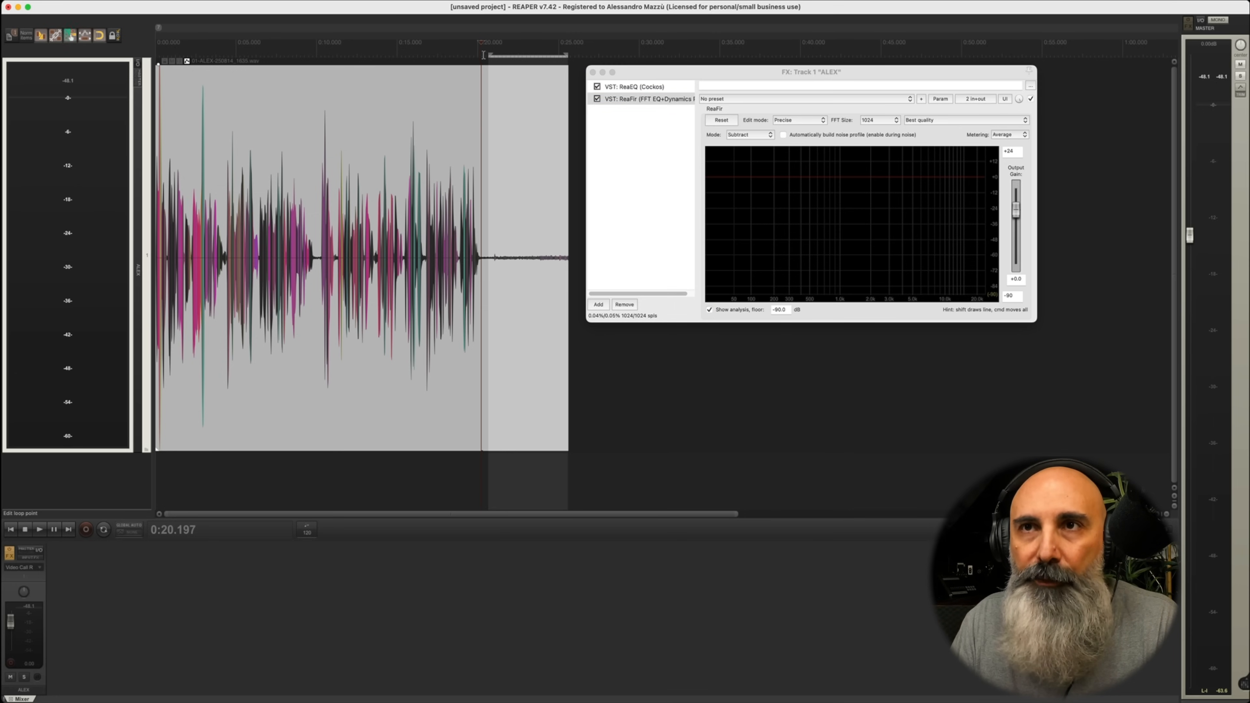
click(483, 55)
drag(482, 51, 568, 57)
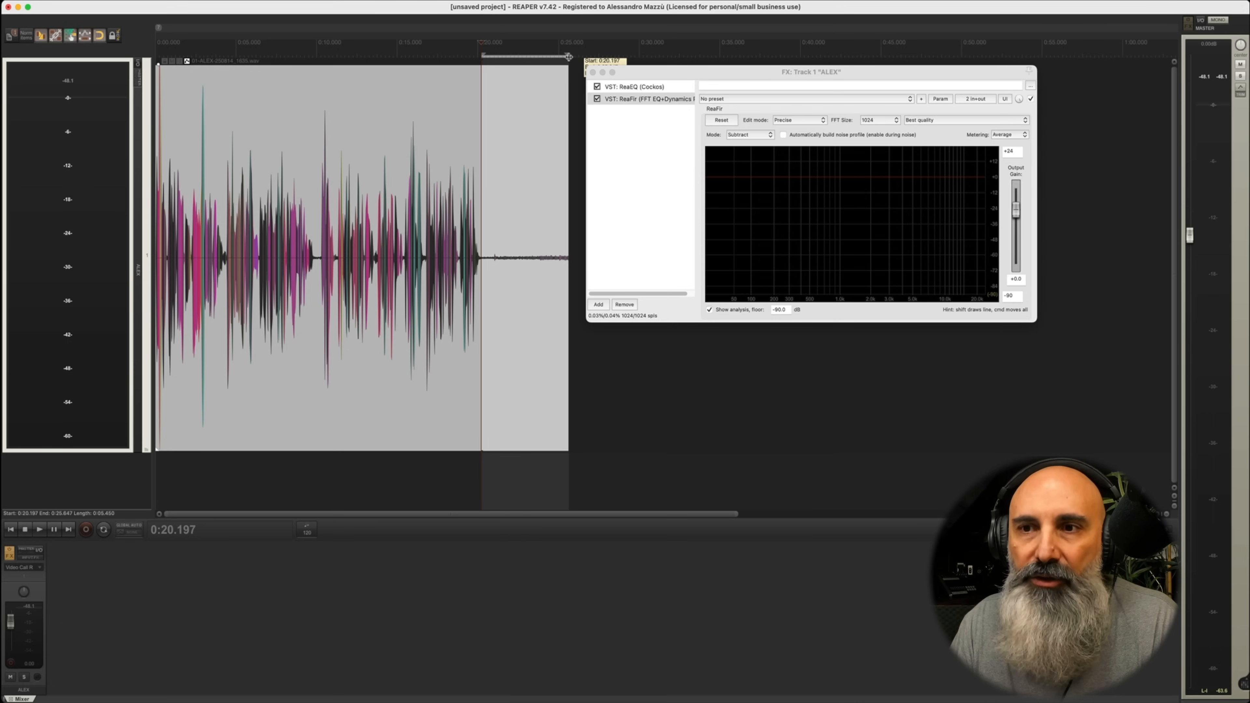
click(104, 530)
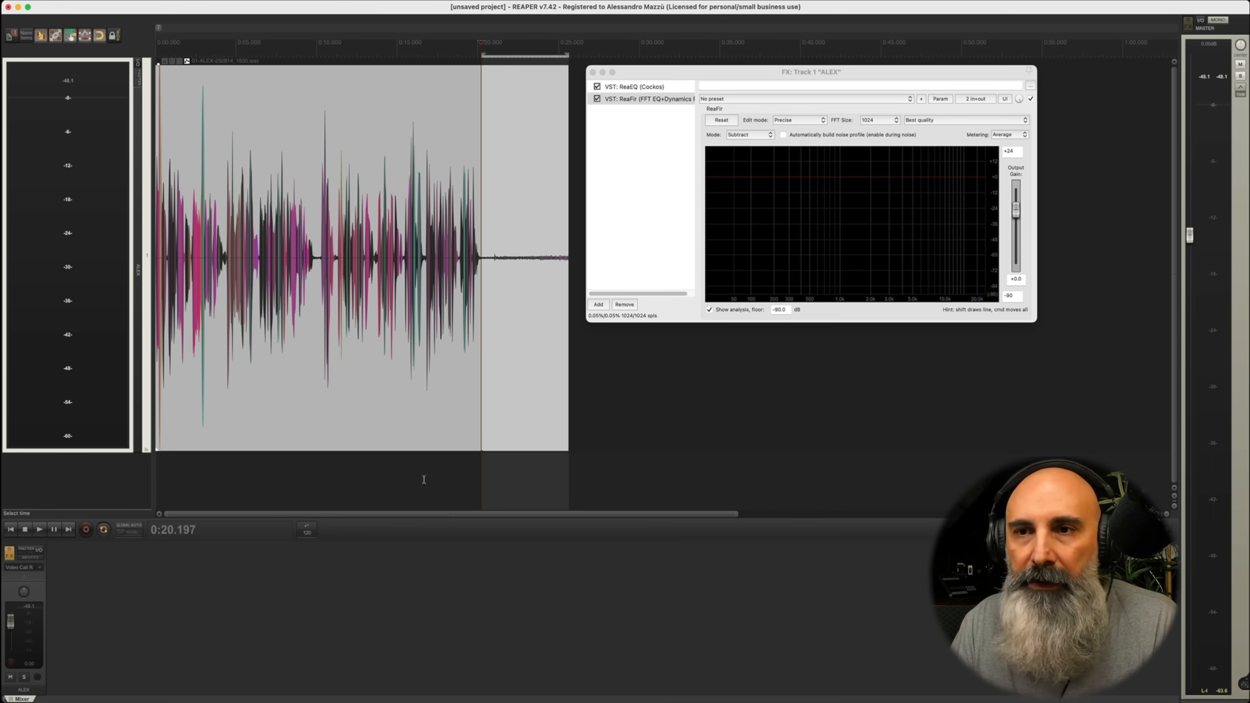
click(482, 477)
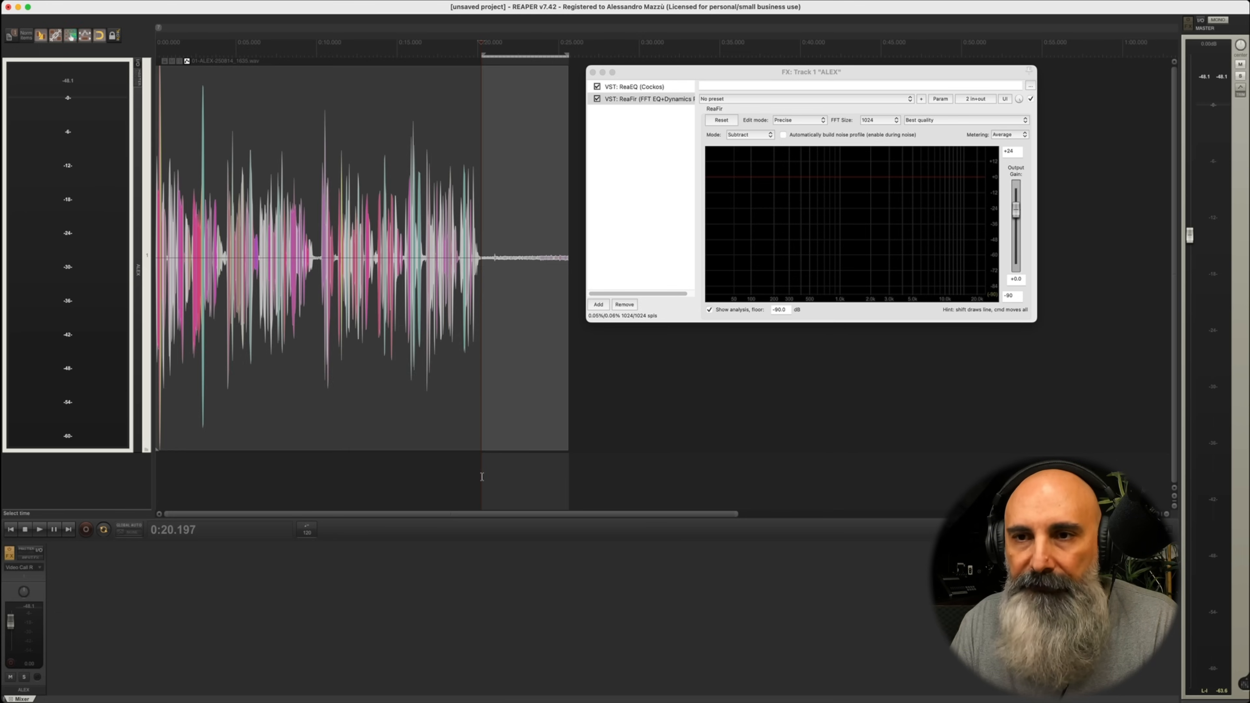
click(488, 85)
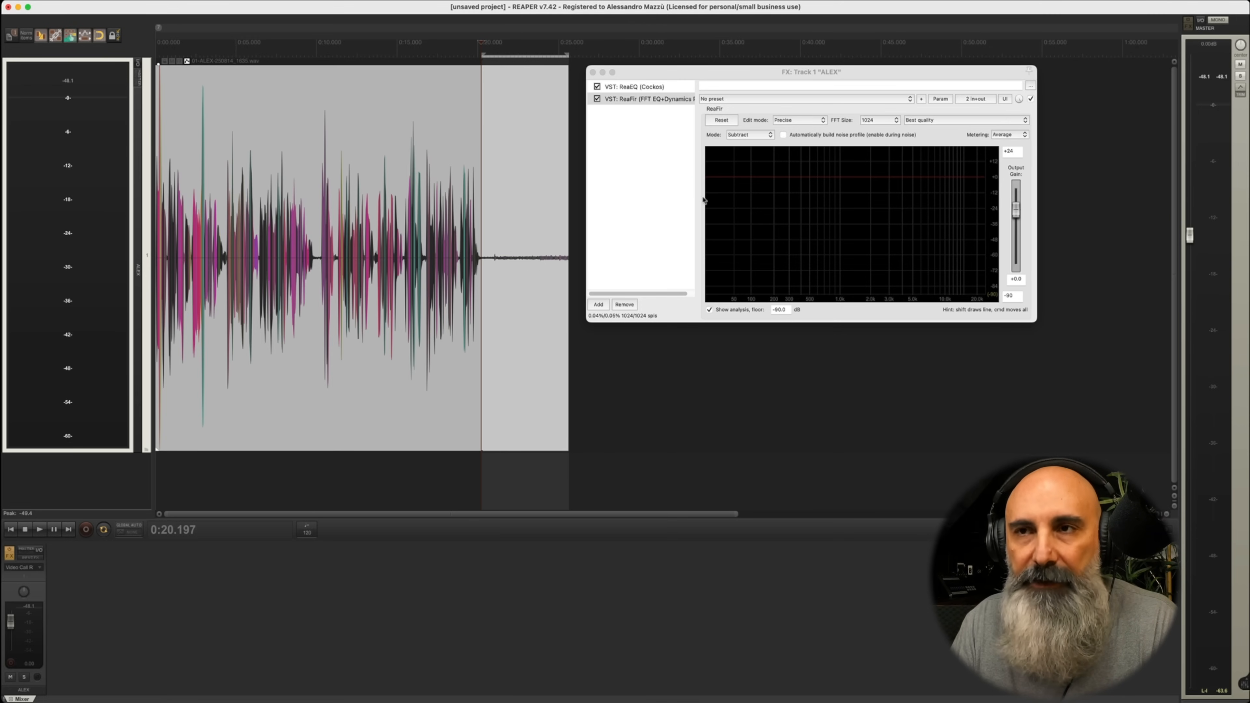
Step: Build ReaFir's noise profile automatically while playing the looped noise section, then stop playback and disable automatic profile building
click(783, 136)
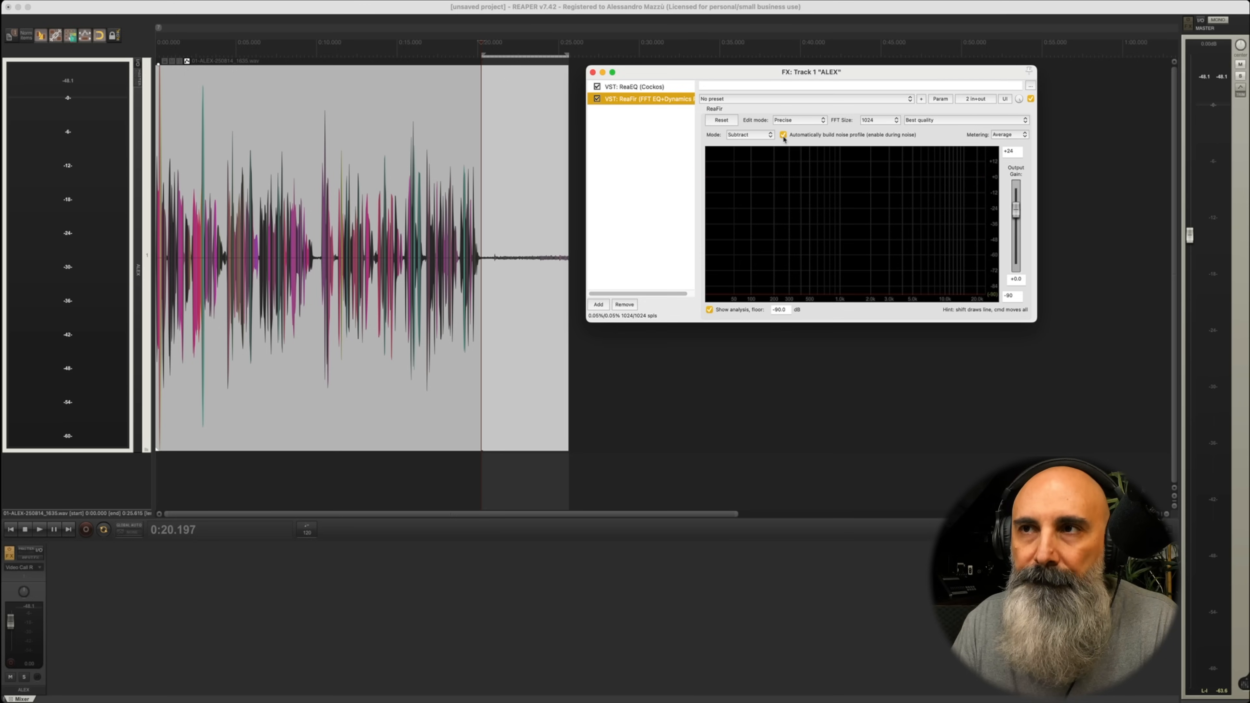
click(41, 531)
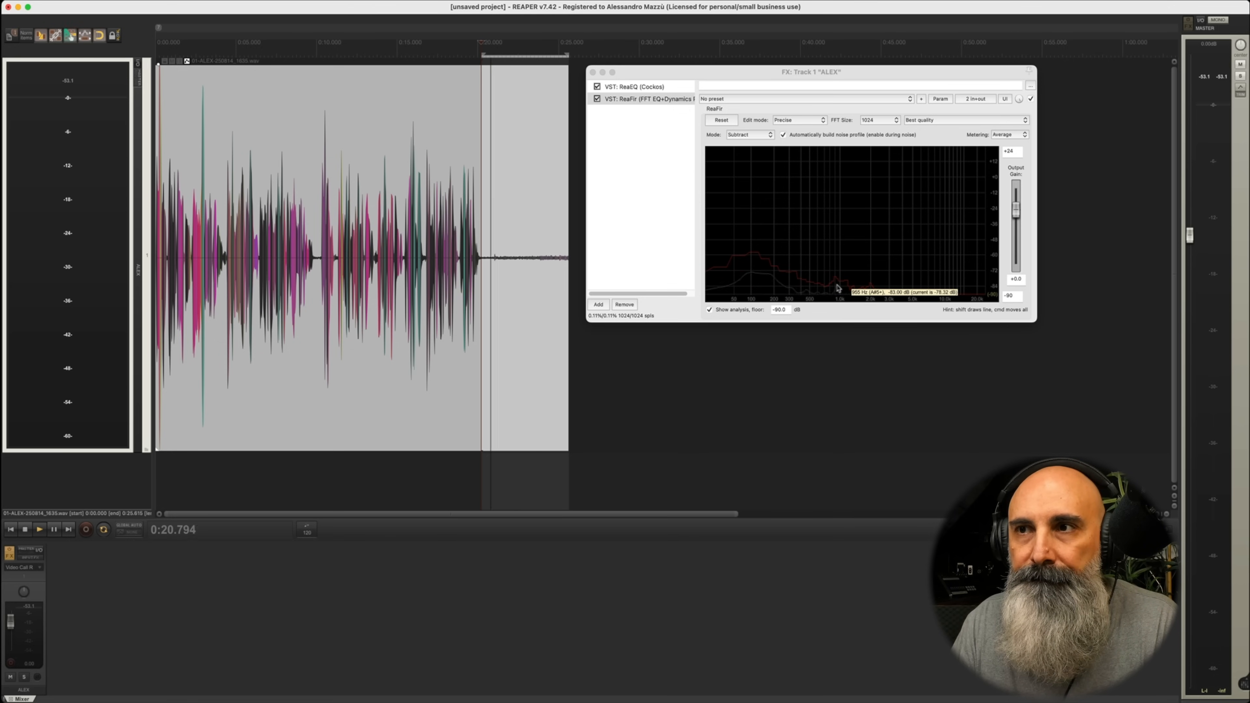
key(space)
click(783, 135)
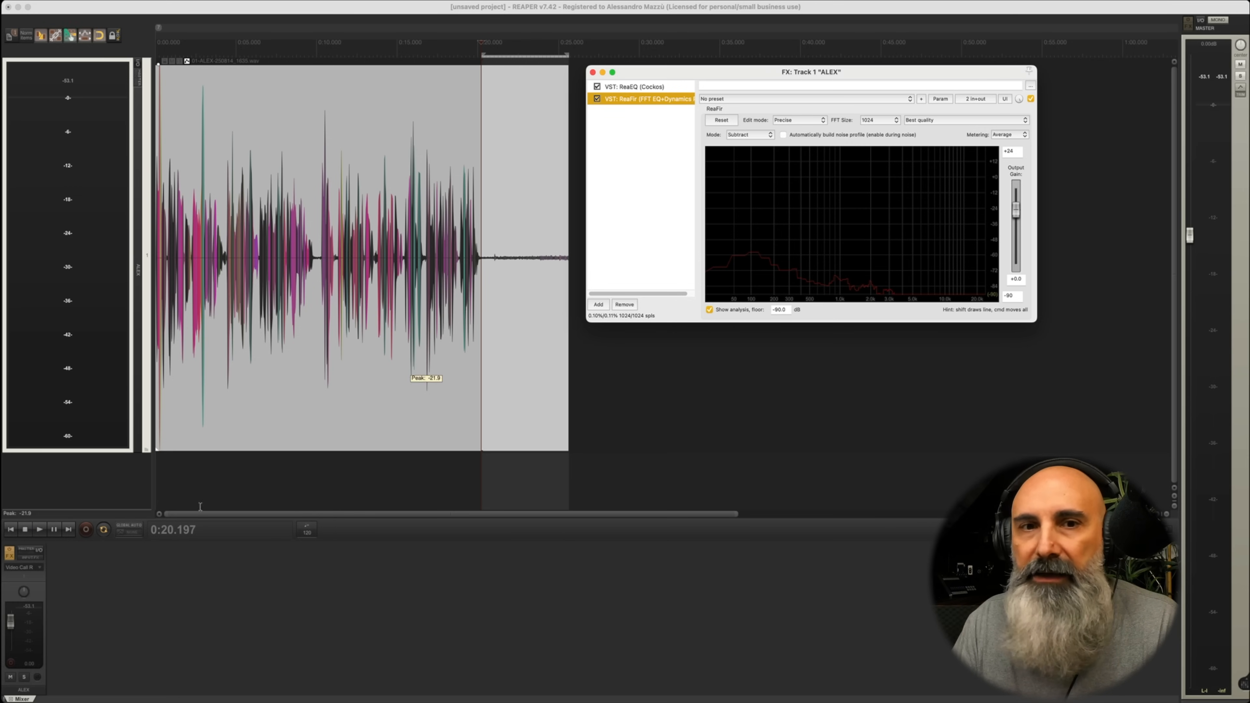
Step: Play the recording from the start through the noise-only tail with ReaEQ and ReaFir active, and stop playback
click(11, 529)
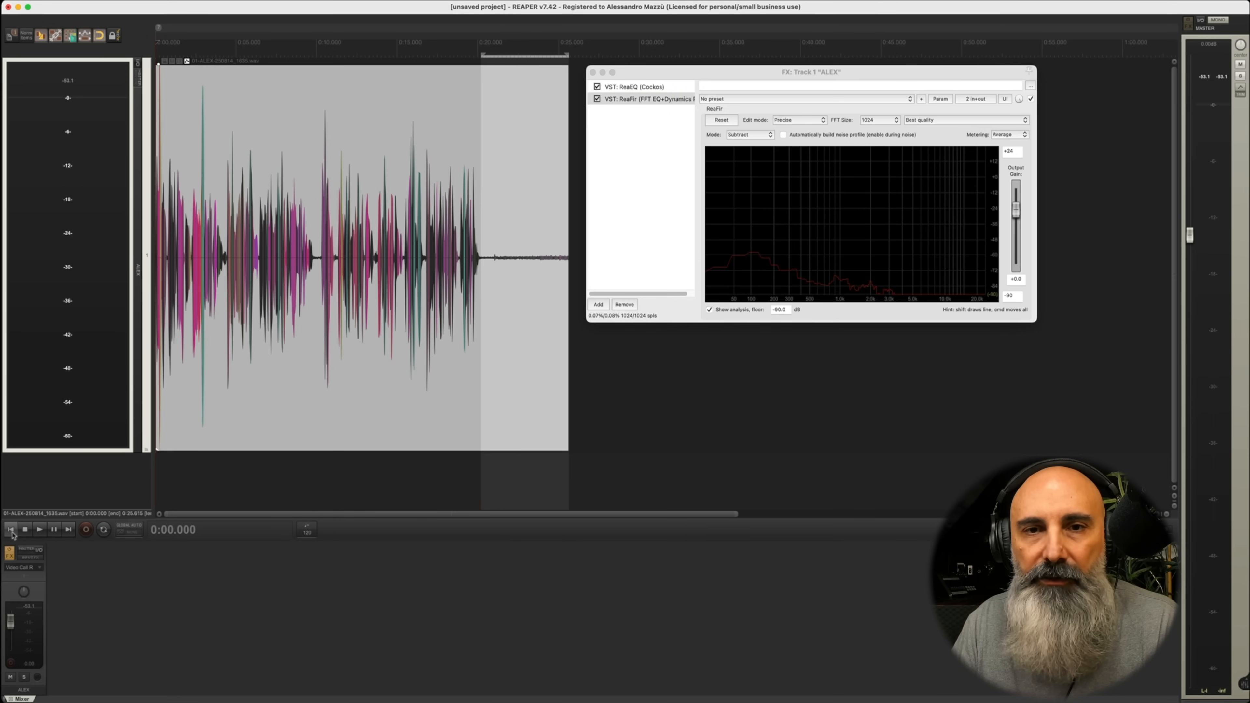
key(space)
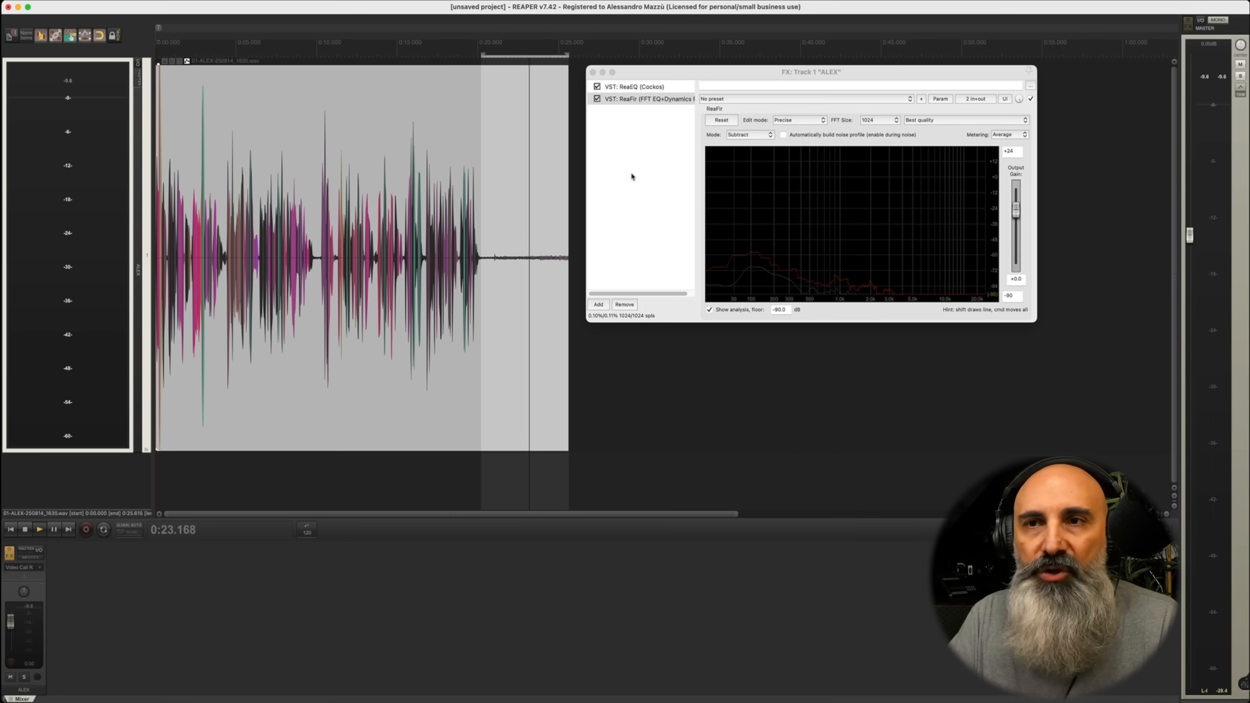
key(space)
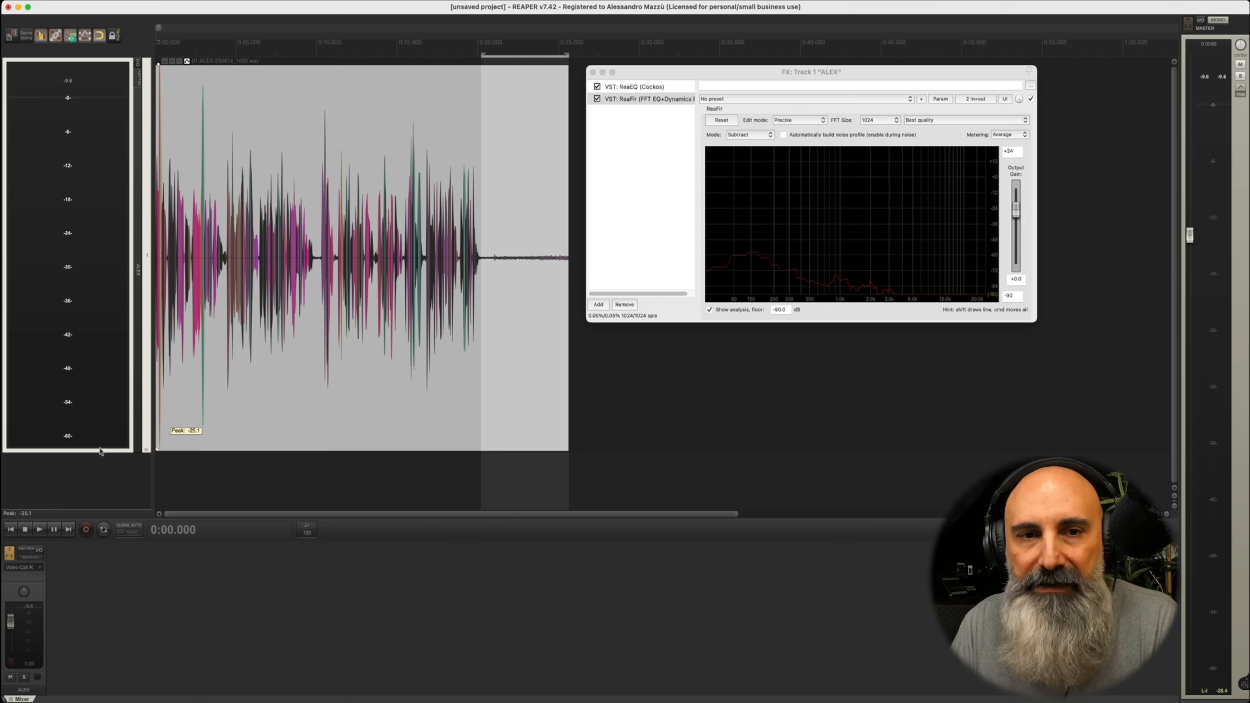
Step: While playing from the start, shift ReaFir's entire noise profile curve down and raise it again to just below its original level
click(39, 530)
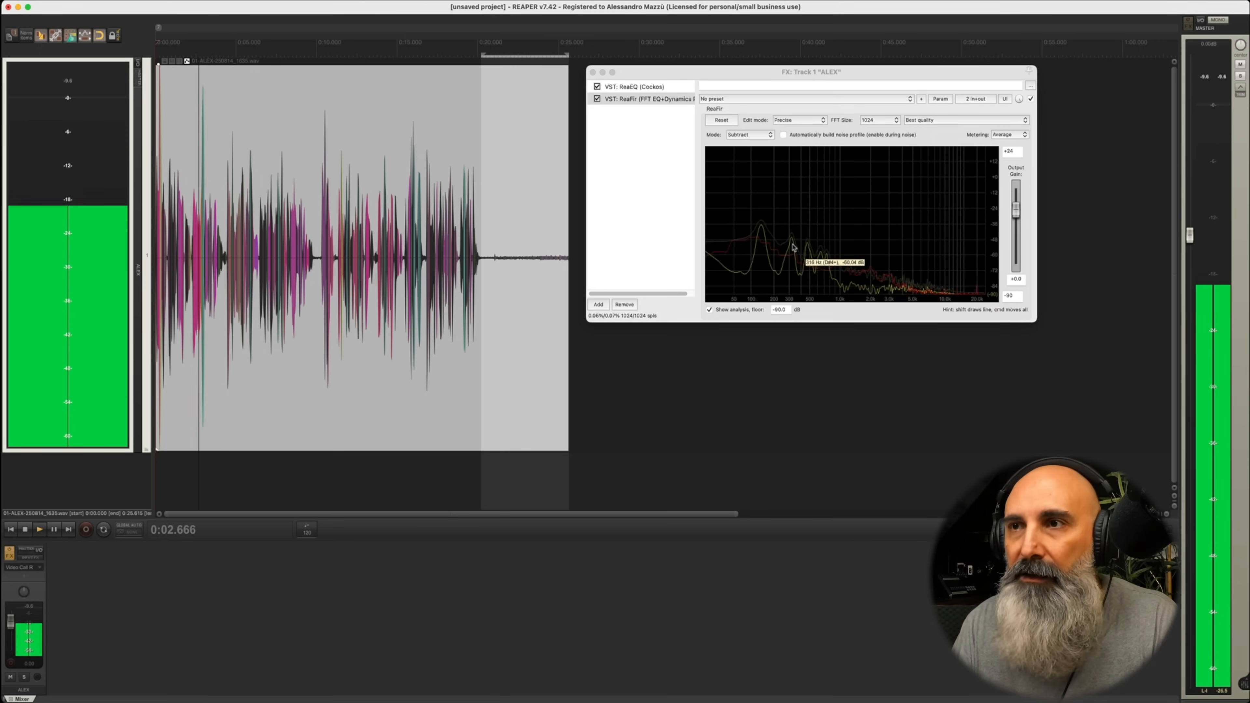
drag(794, 192, 787, 295)
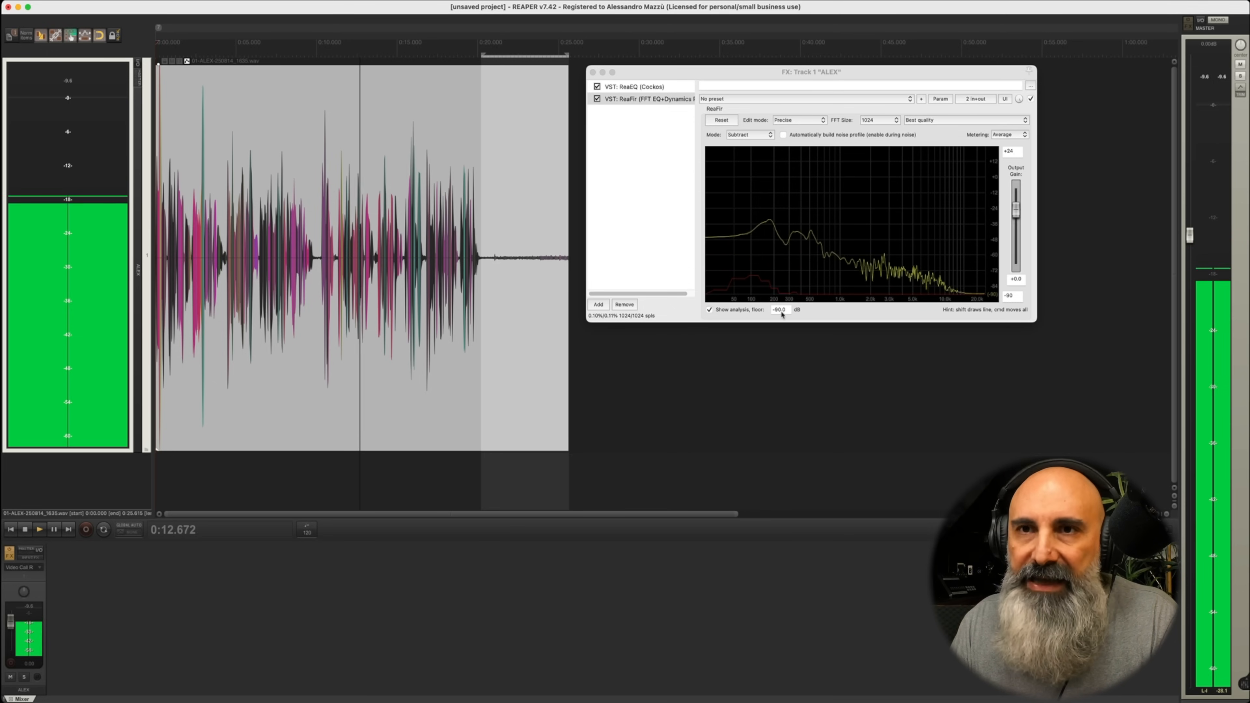
drag(784, 292, 786, 277)
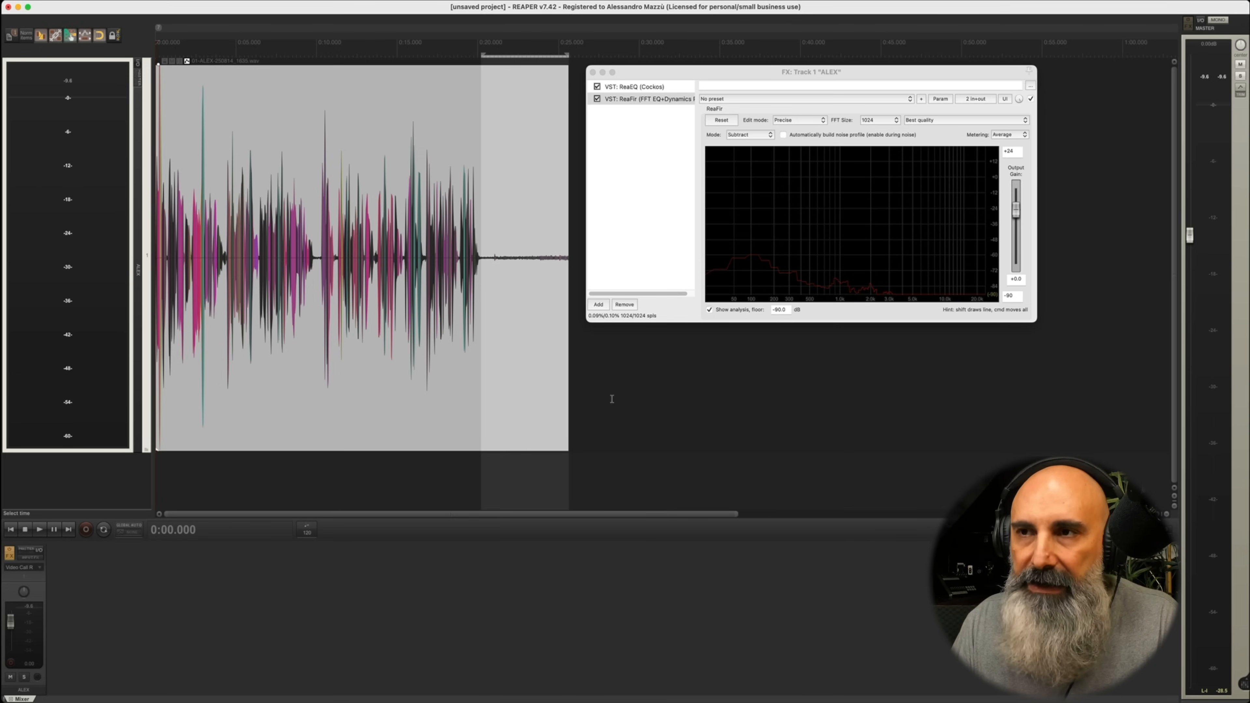
Step: Audition the adjusted noise reduction from the start and from several points between about 0:09.5 and 0:11
click(39, 530)
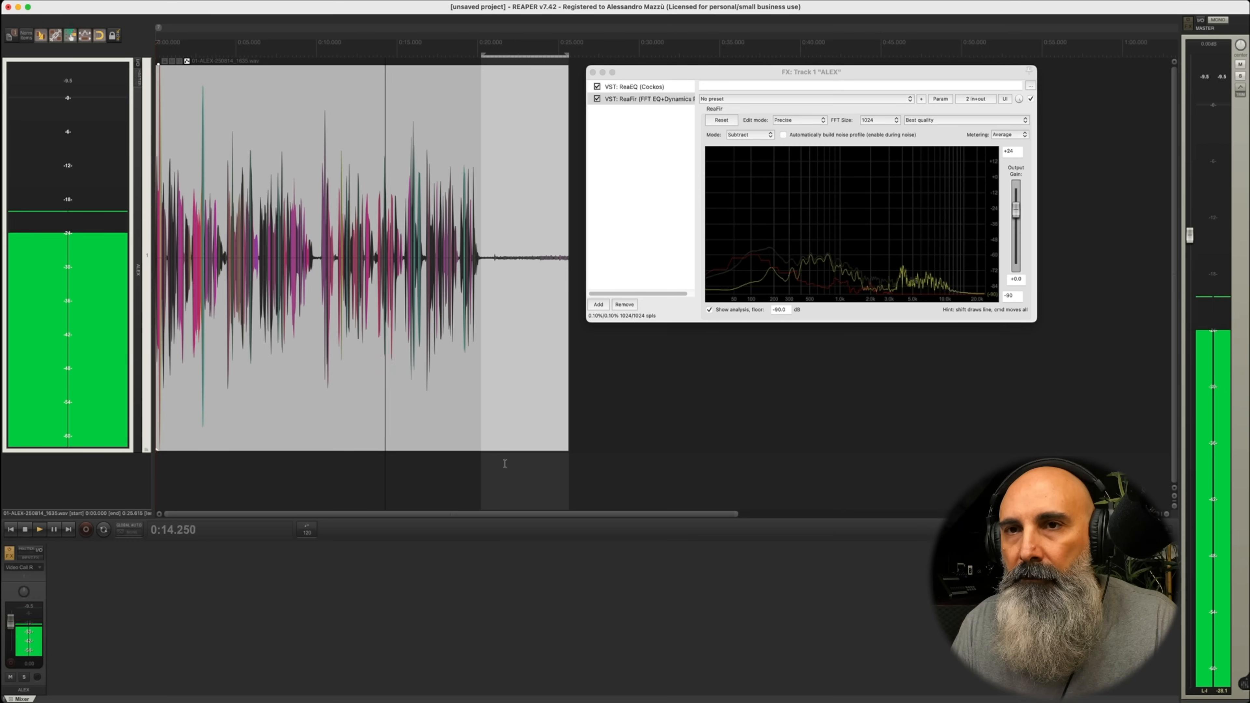
key(space)
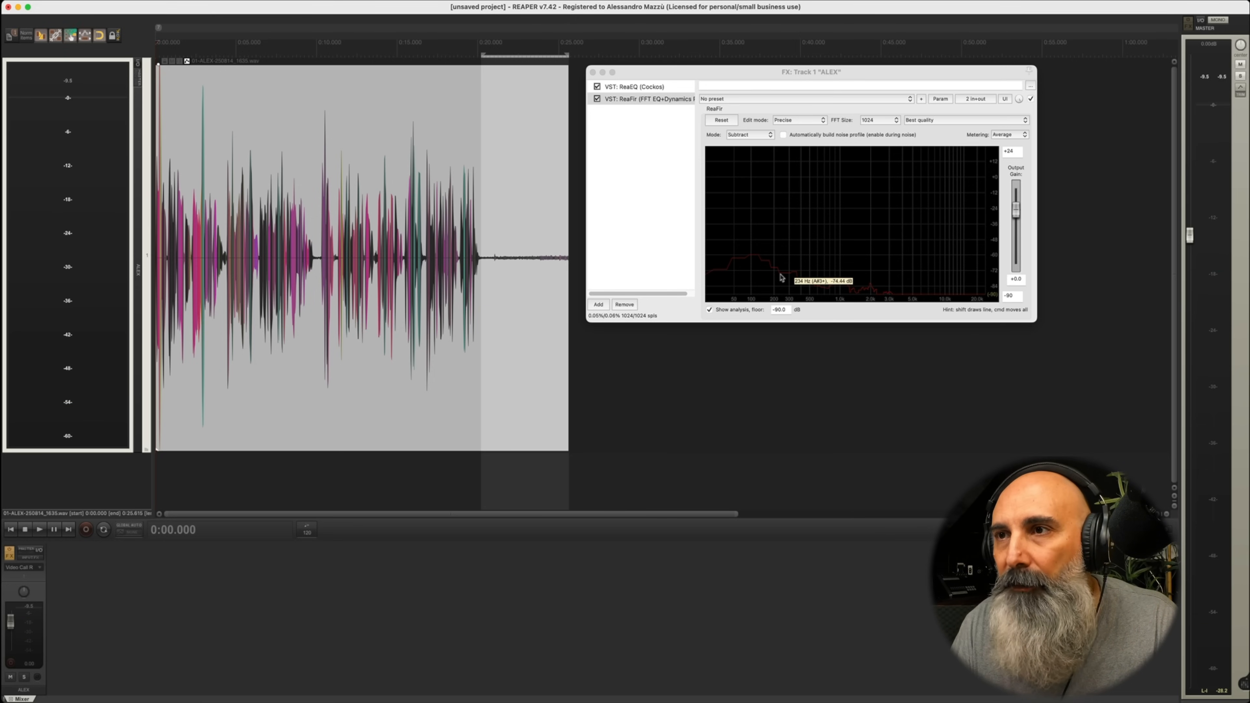
click(326, 348)
key(space)
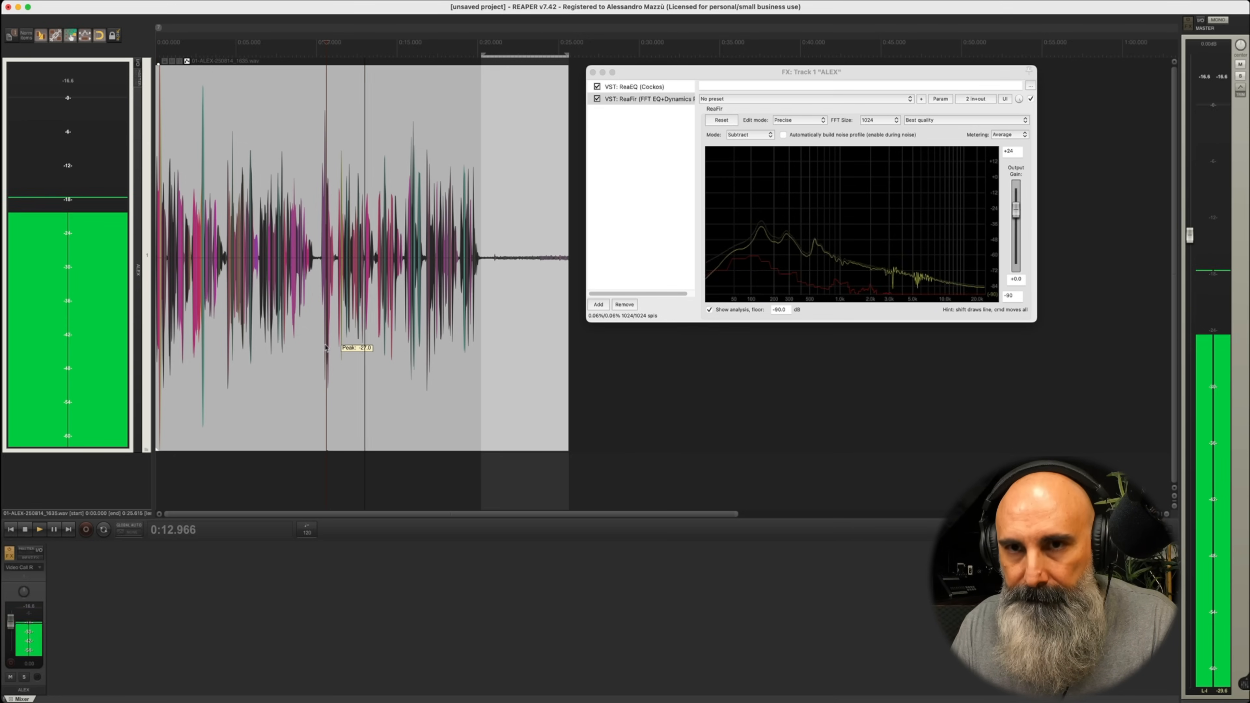
click(317, 347)
click(333, 339)
key(space)
key(space)
key(space)
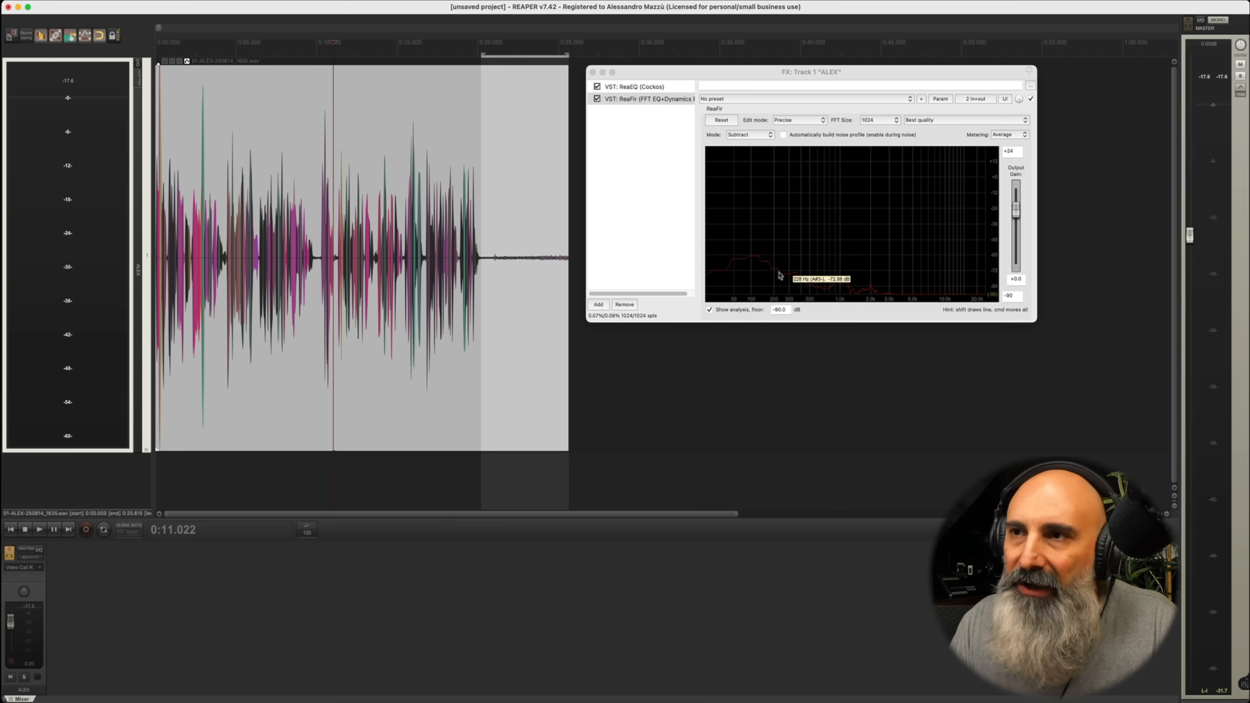
click(309, 384)
key(space)
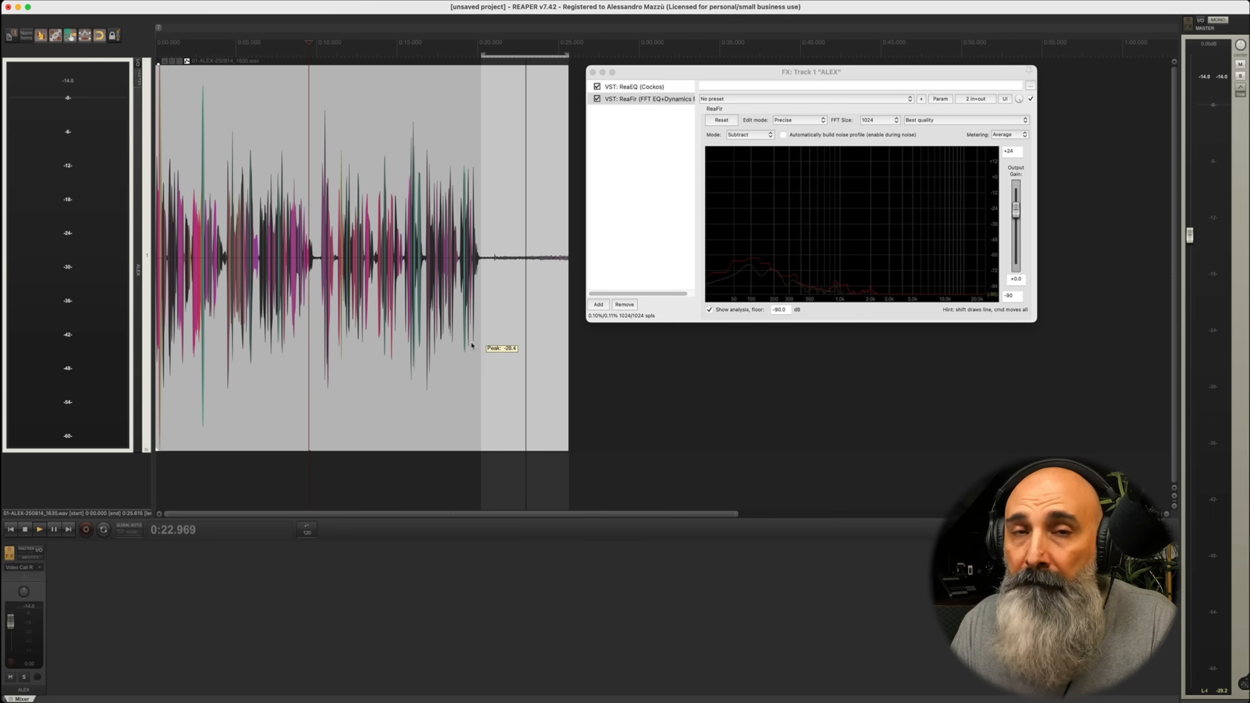
key(space)
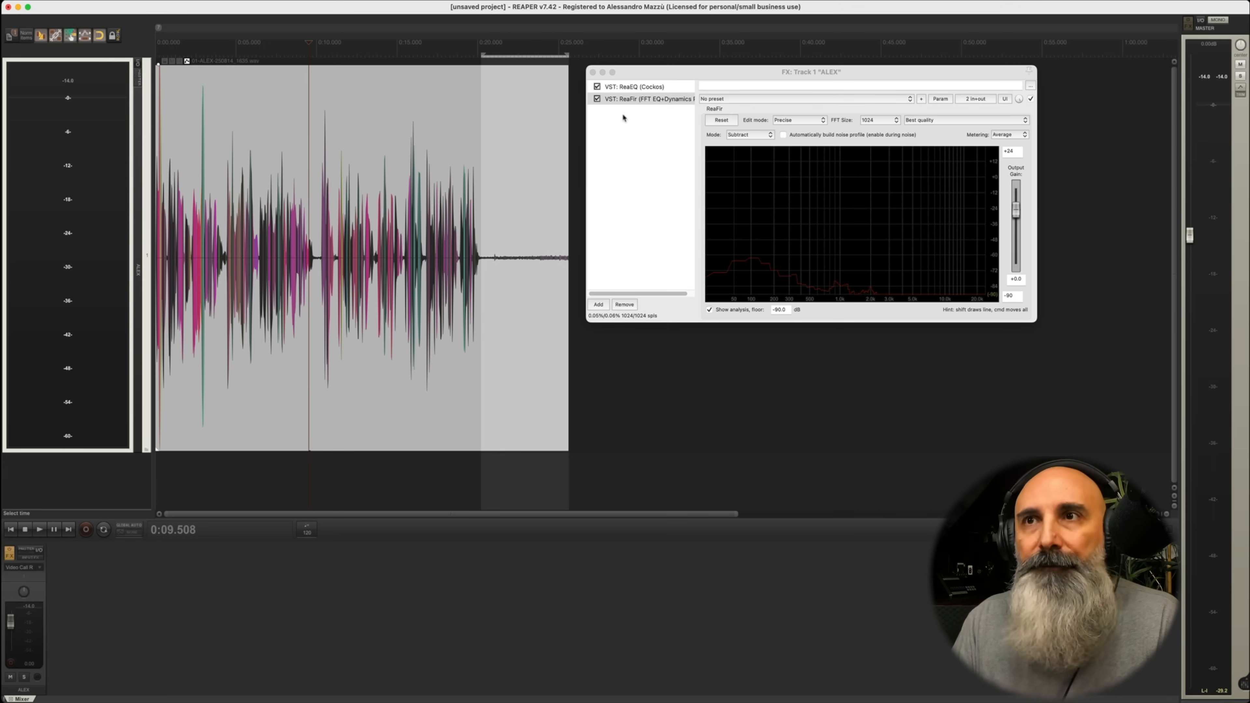
Step: Review ReaFir's edit mode, FFT size and processing mode options, keeping Precise, 1024 and Subtract
click(628, 104)
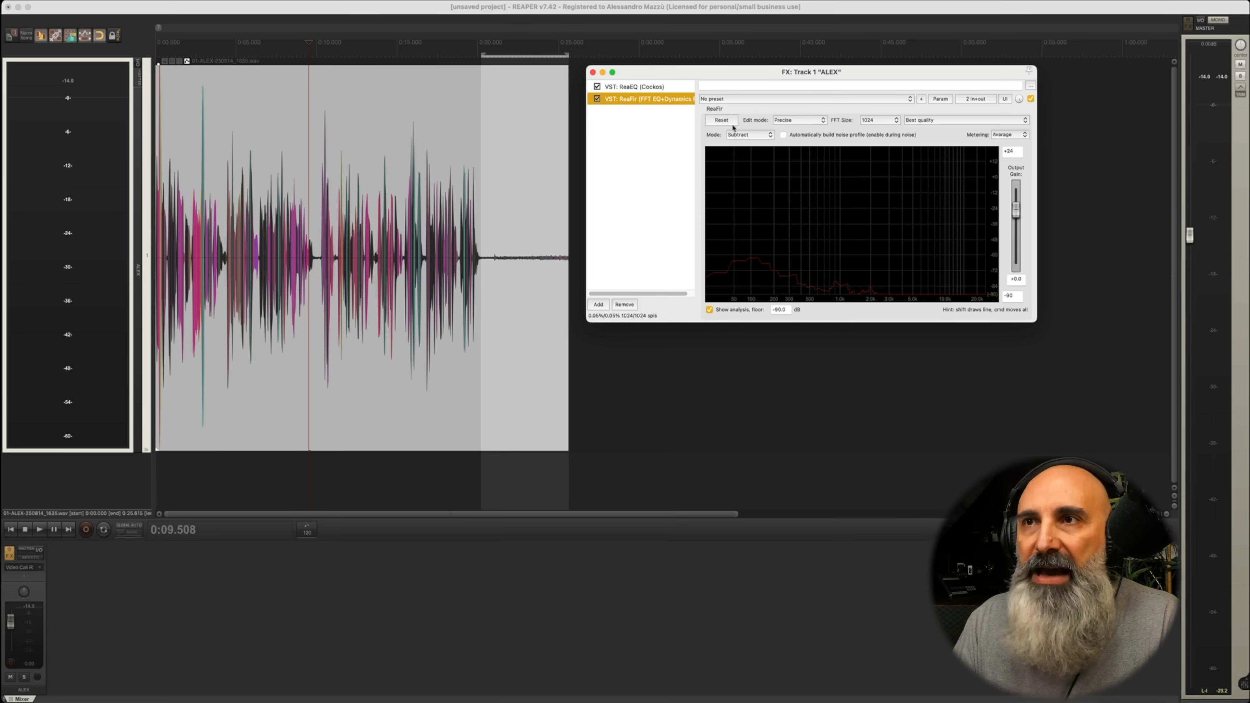
click(798, 122)
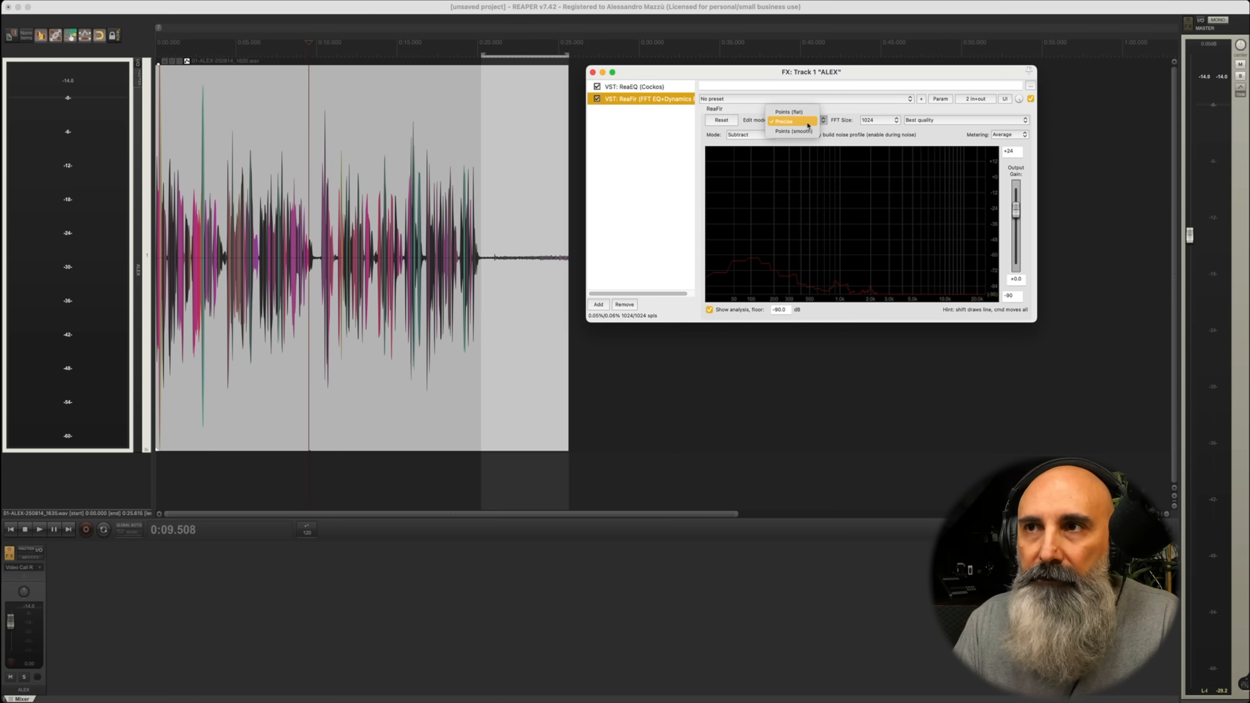
click(847, 109)
click(879, 123)
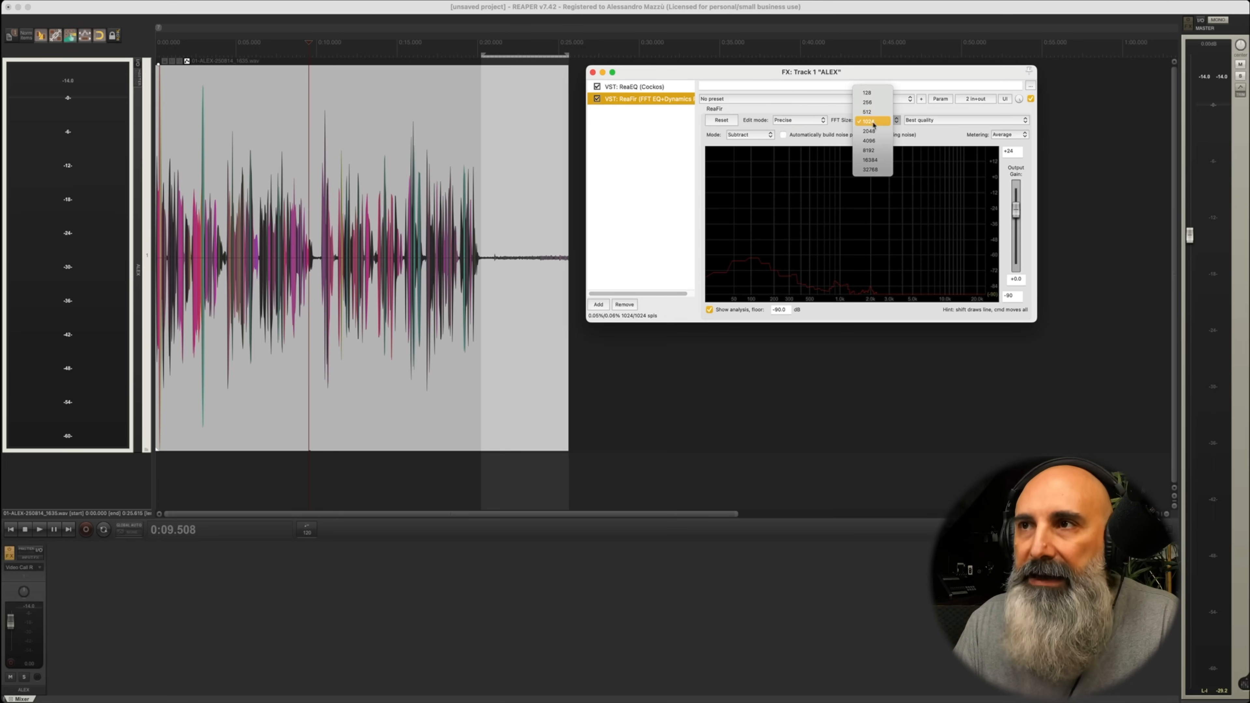
click(923, 135)
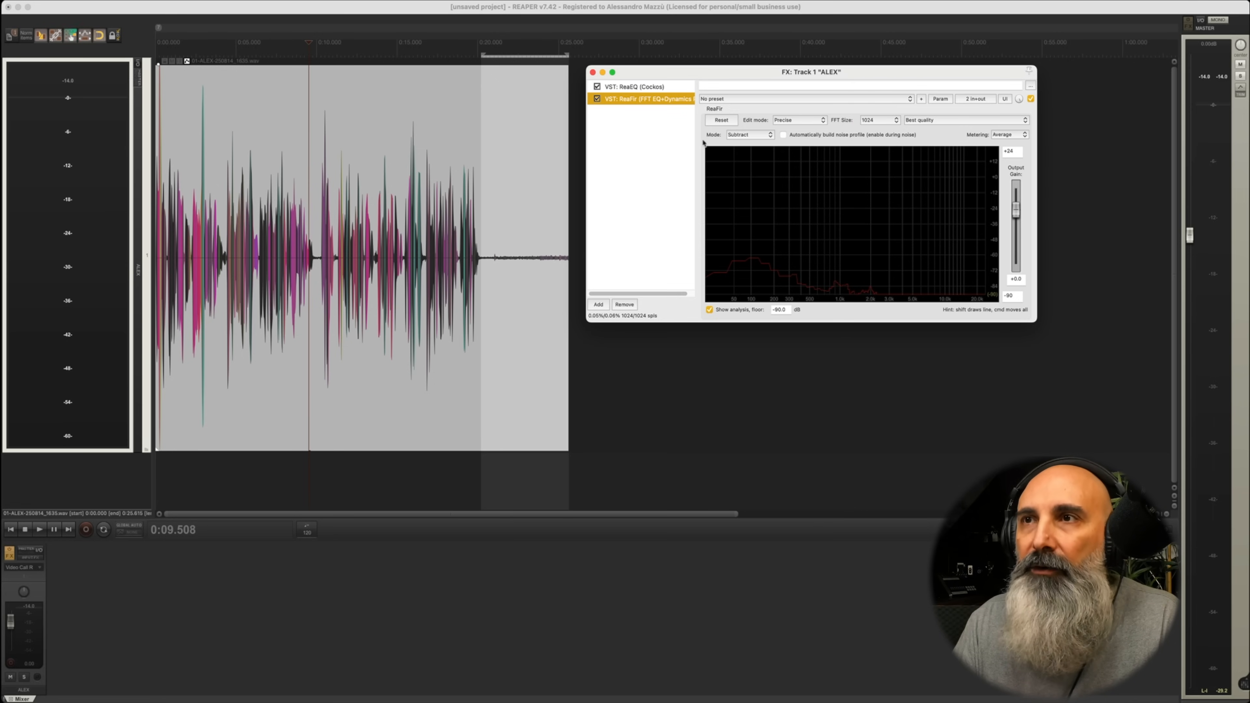
click(748, 136)
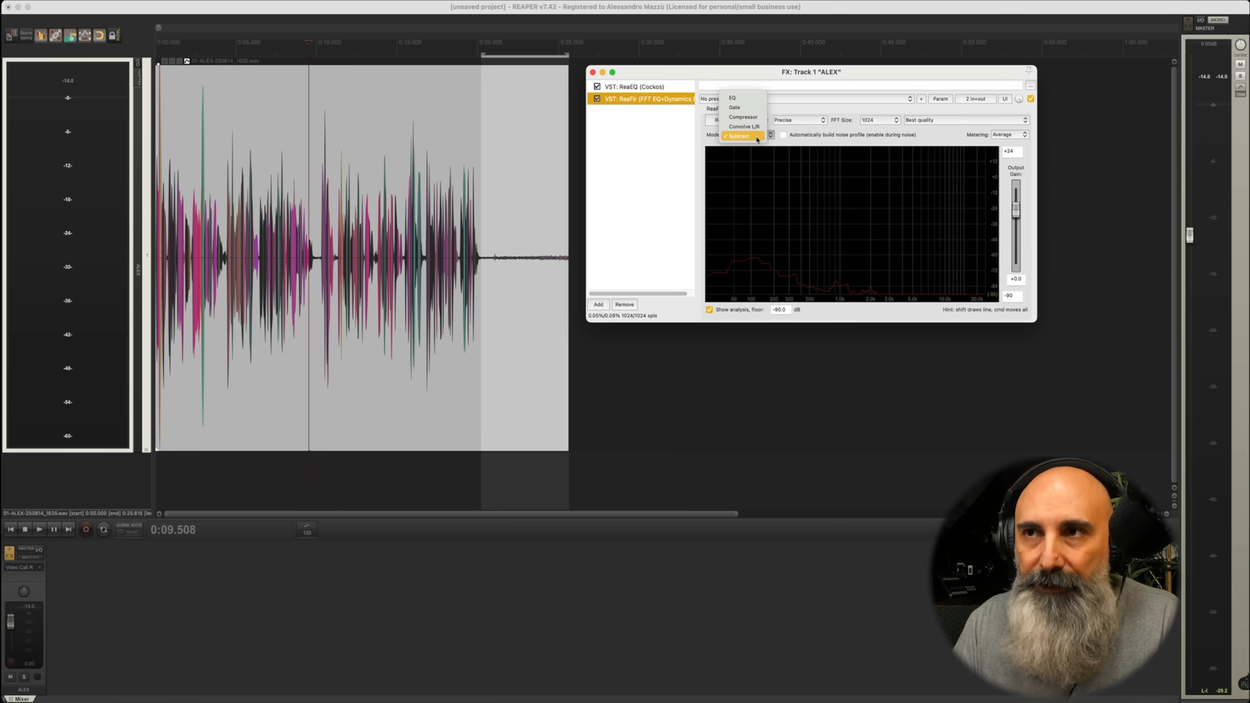
click(939, 140)
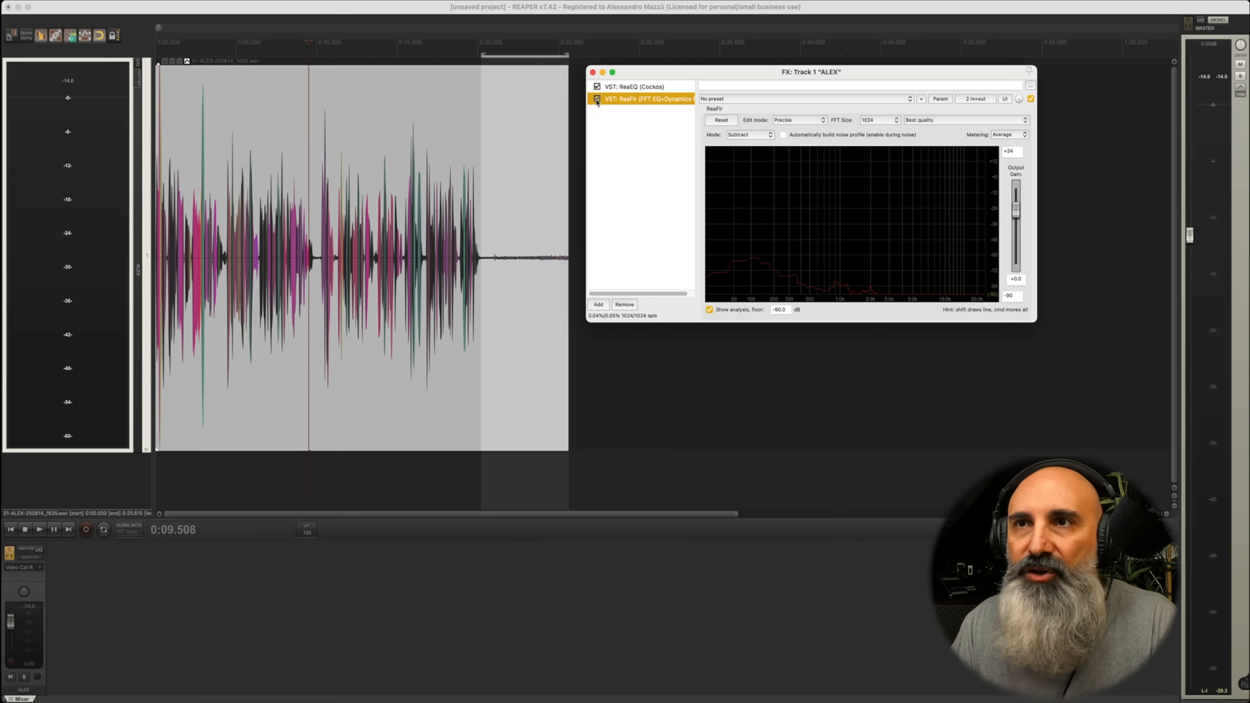
Step: Bypass both ReaEQ and ReaFir and play the unprocessed recording from the start
click(597, 87)
click(10, 530)
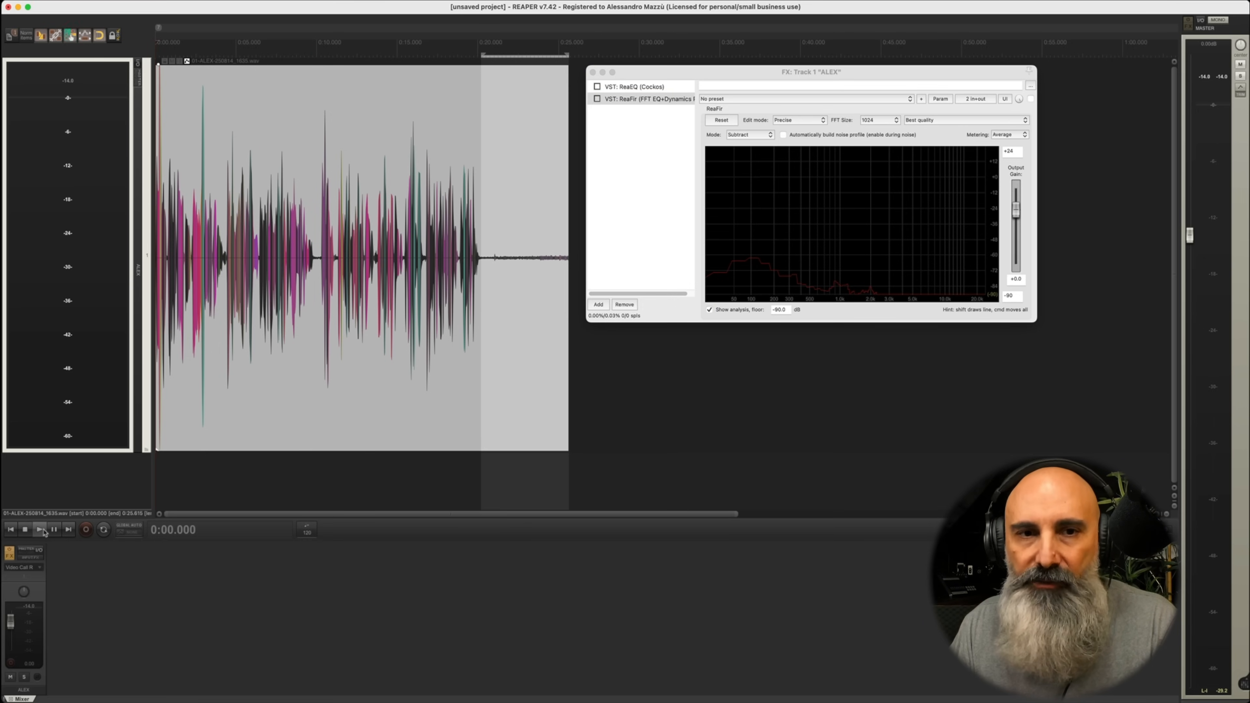
click(41, 530)
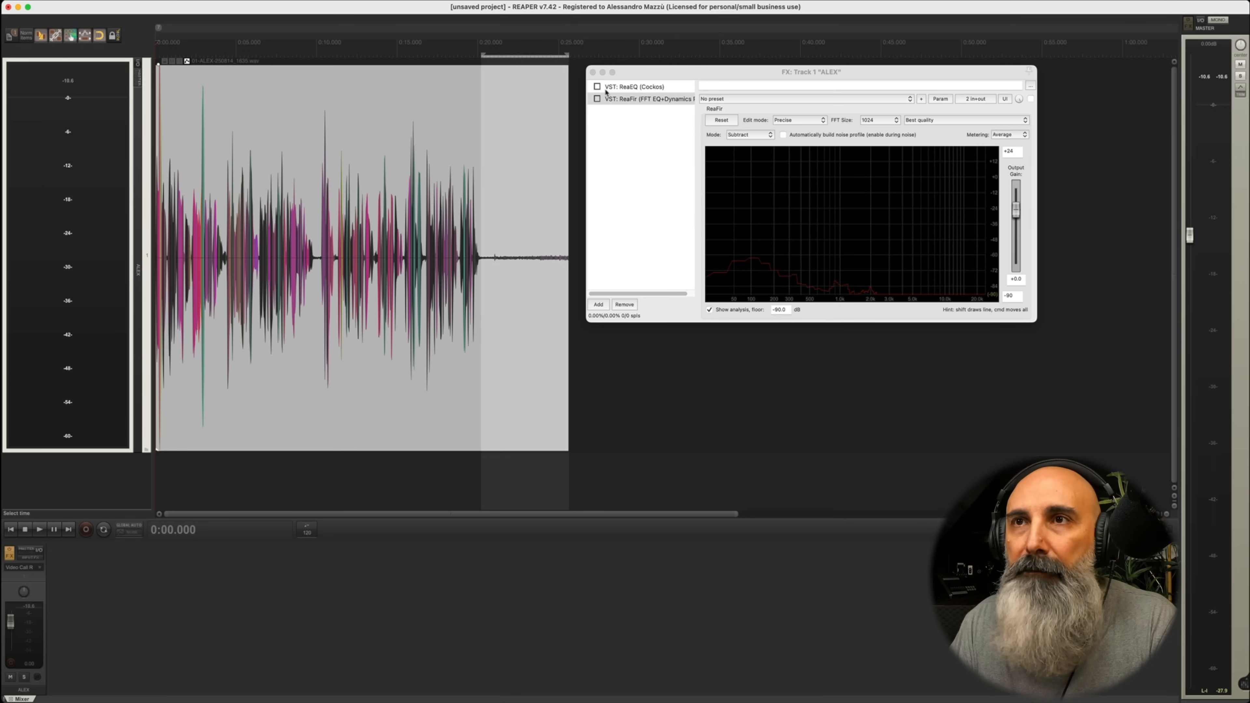
Step: Re-enable ReaEQ and ReaFir and play the processed recording from the start for comparison, stopping within the noise-only tail
click(596, 98)
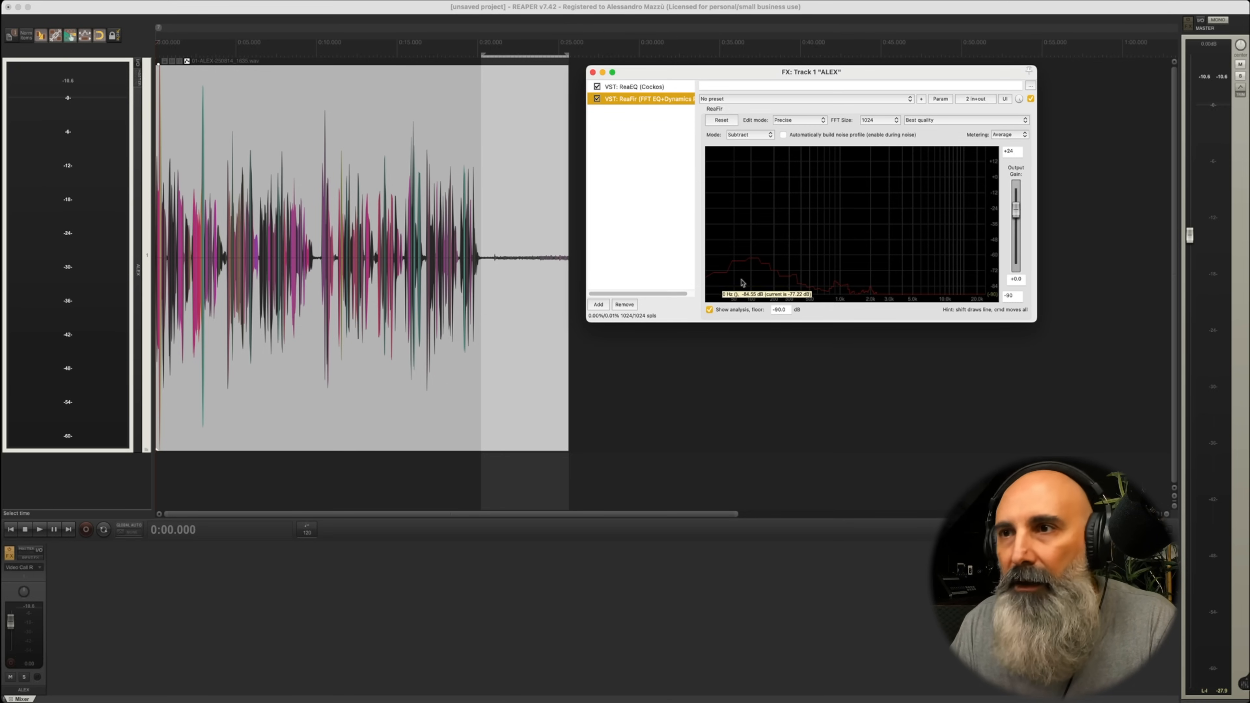
click(771, 273)
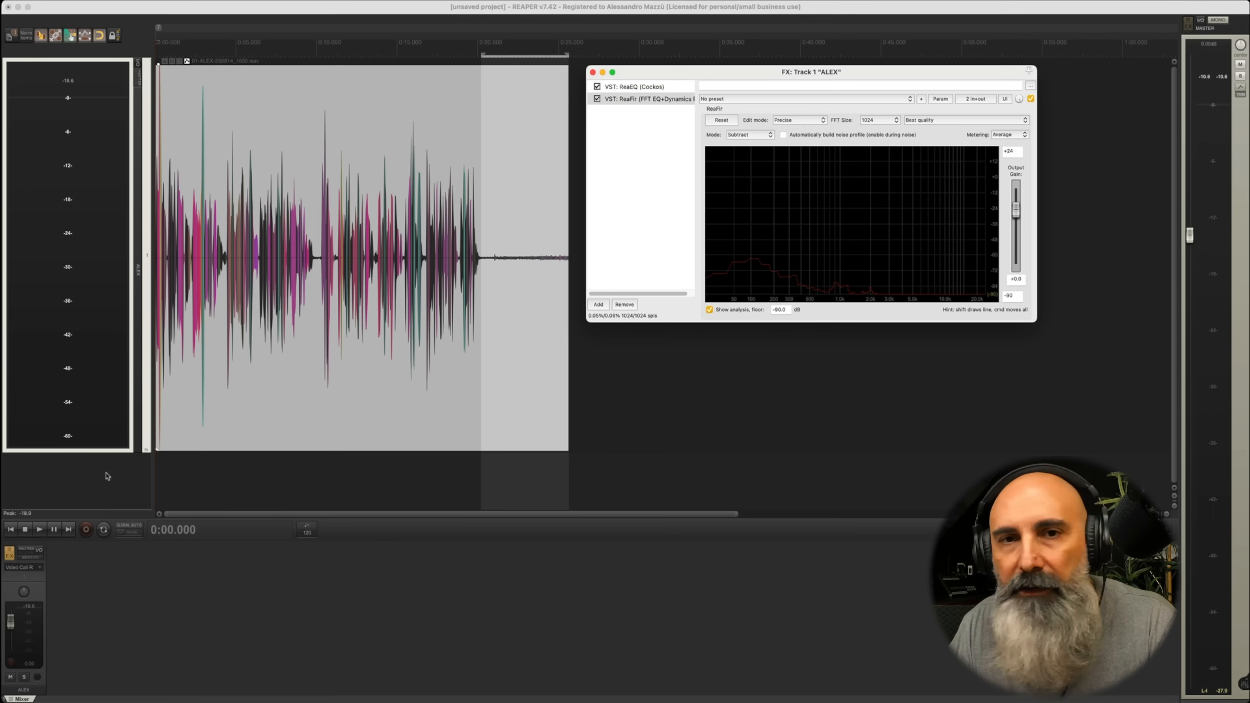
click(26, 530)
click(40, 530)
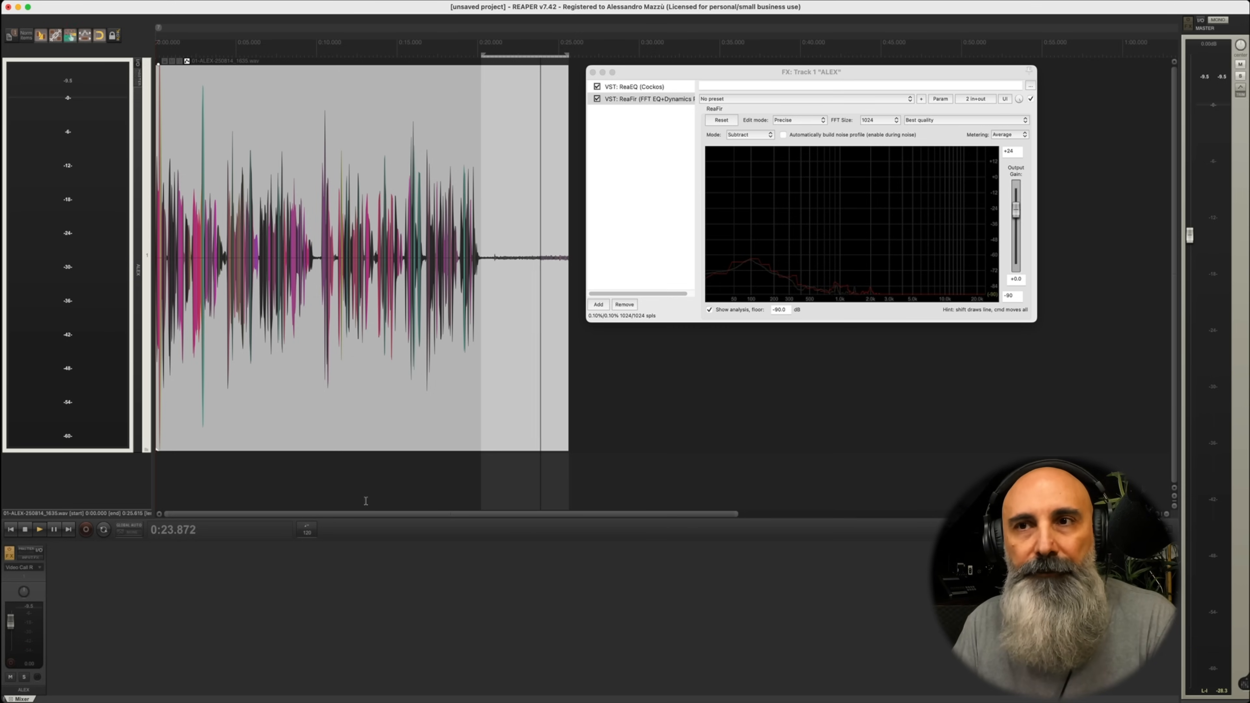
key(space)
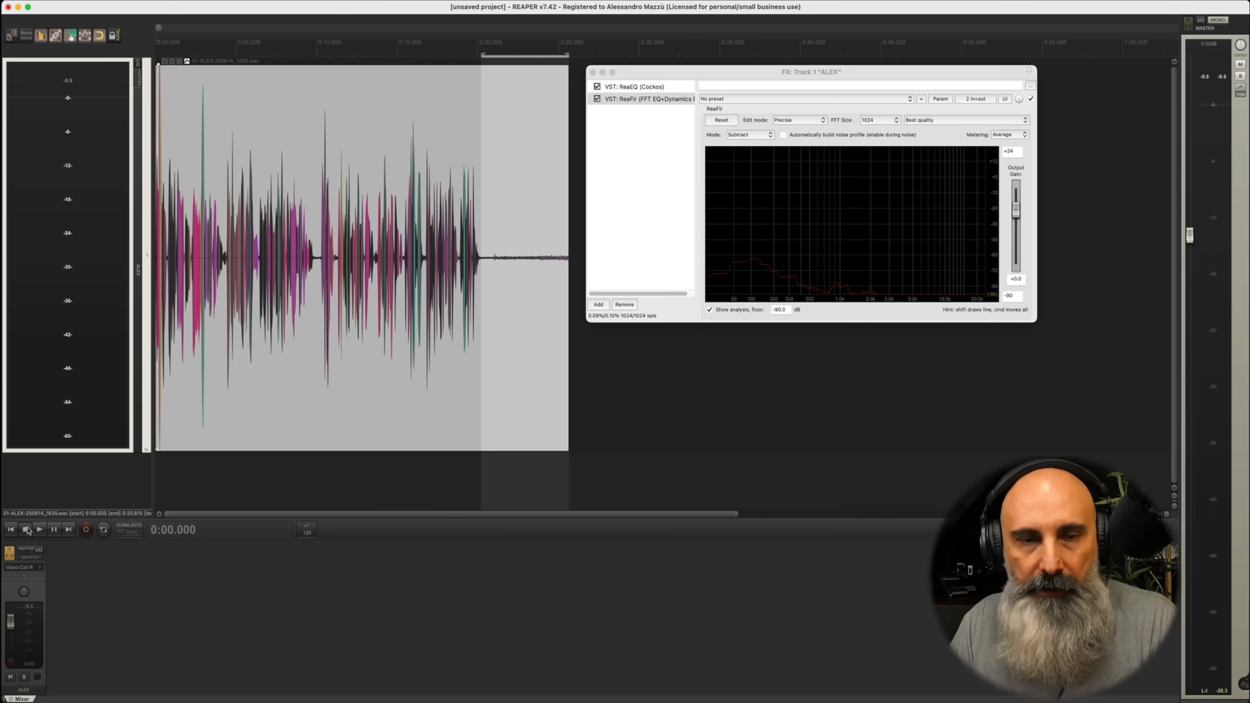